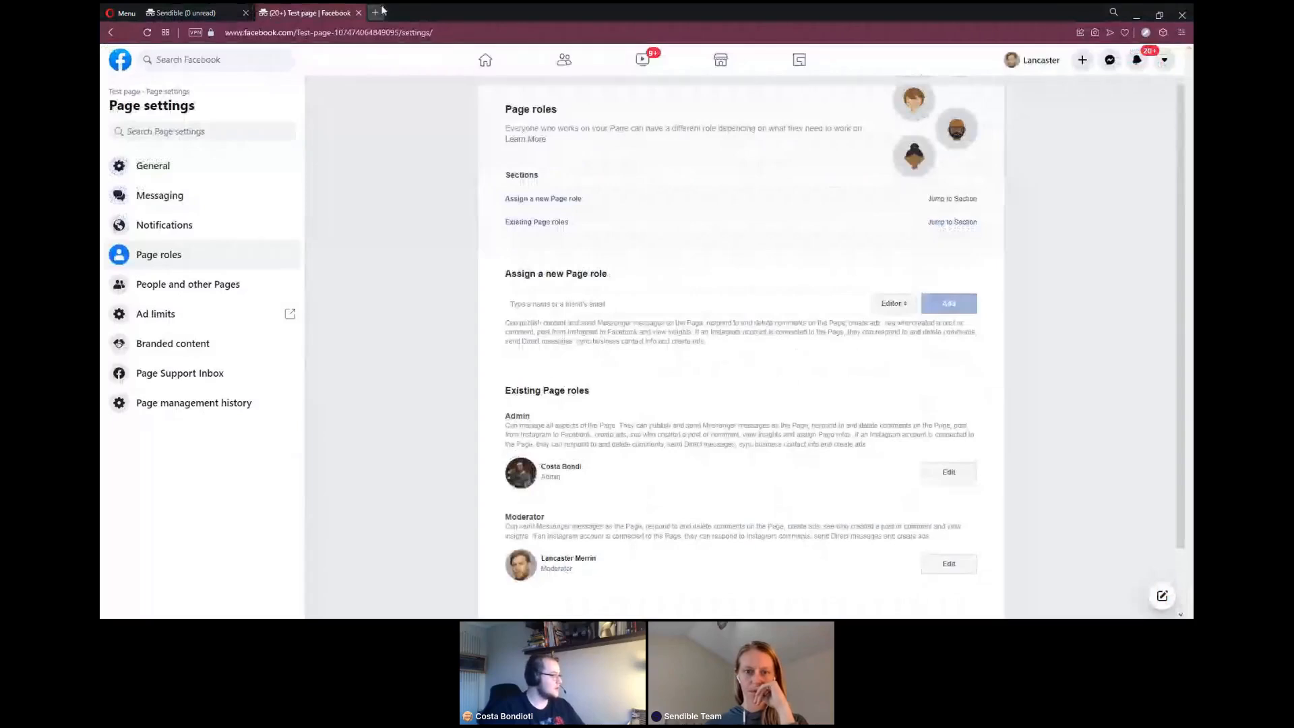
Open business.facebook.com in a new browser tab.
left_click(376, 12)
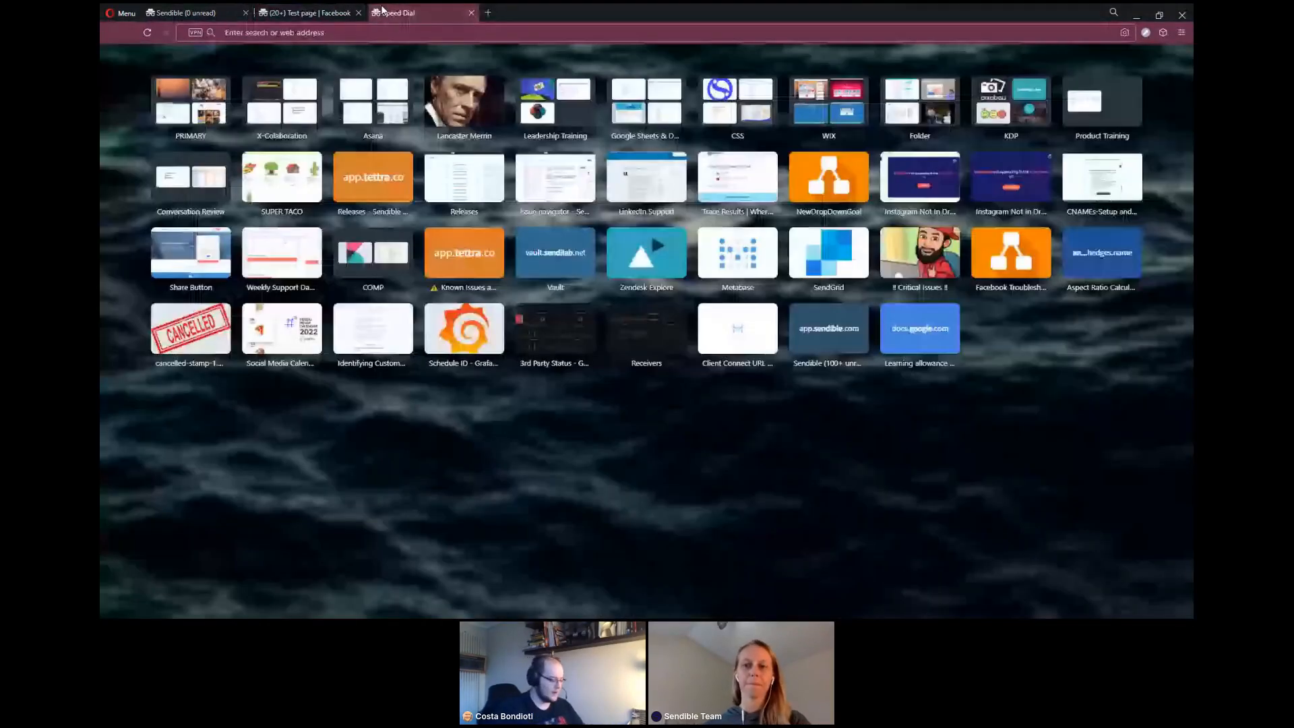
type("b")
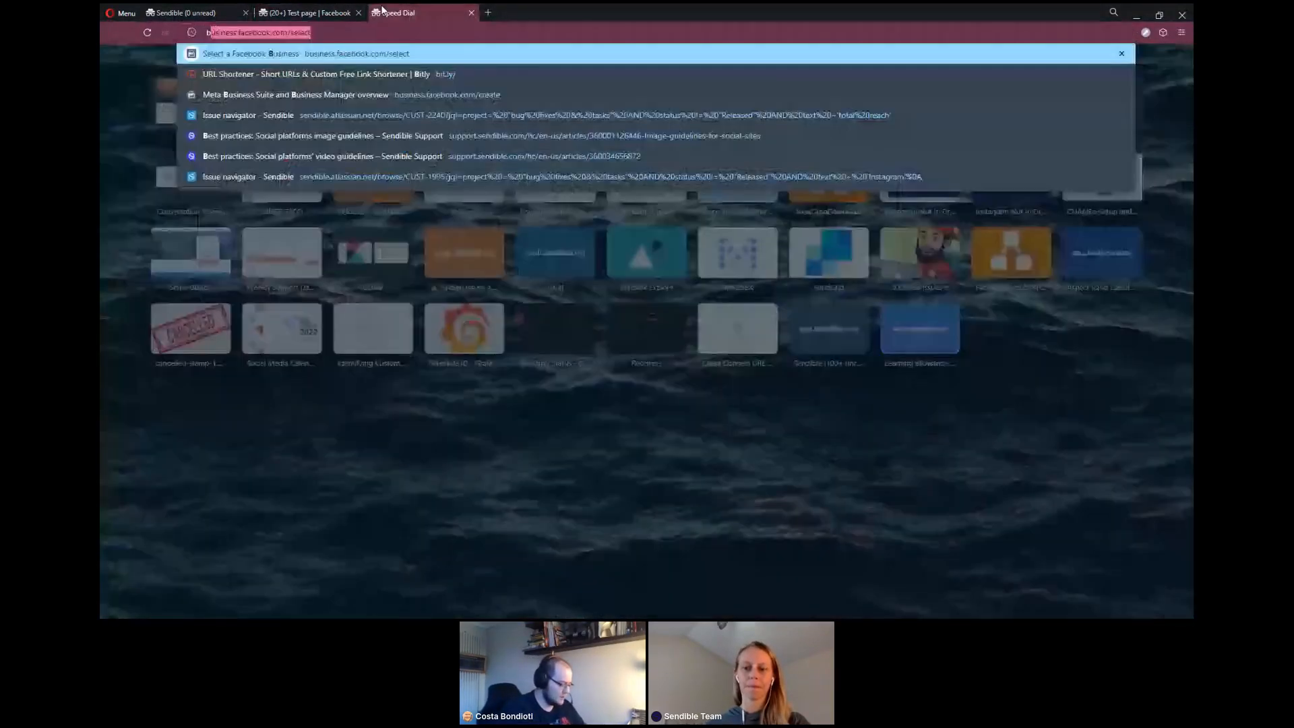
type("usines")
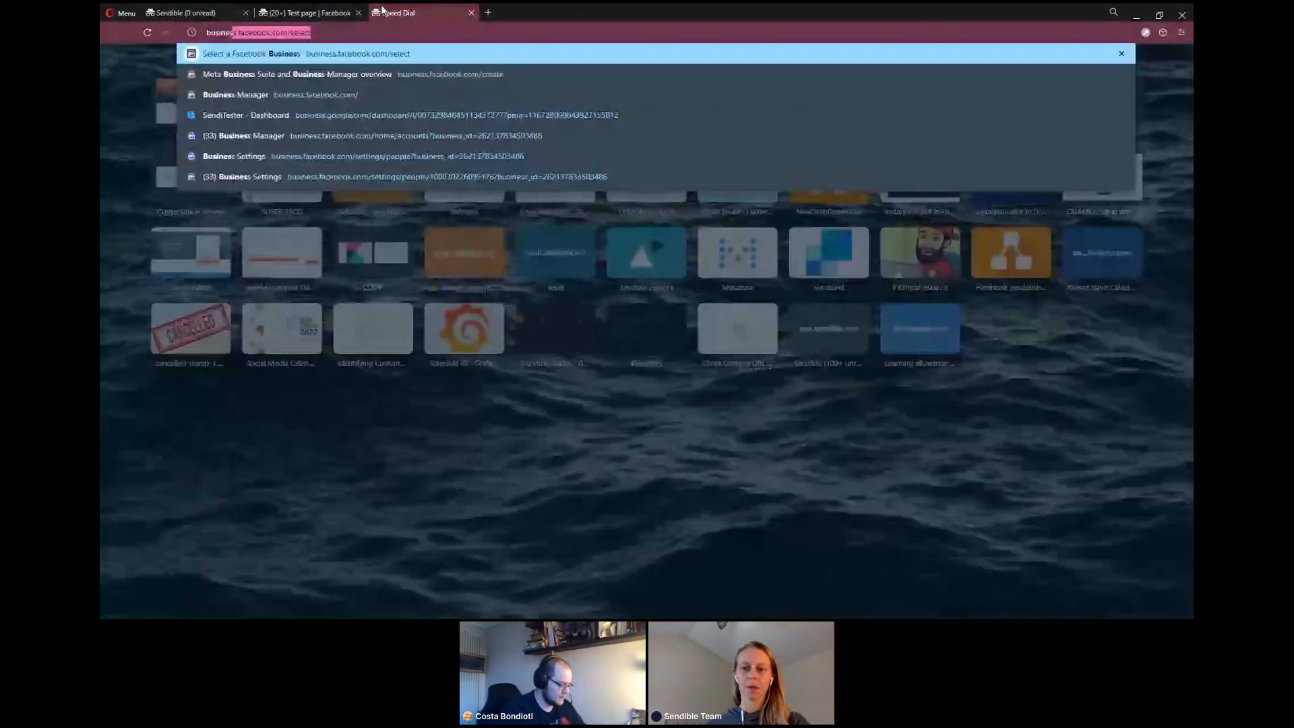
type("s.face")
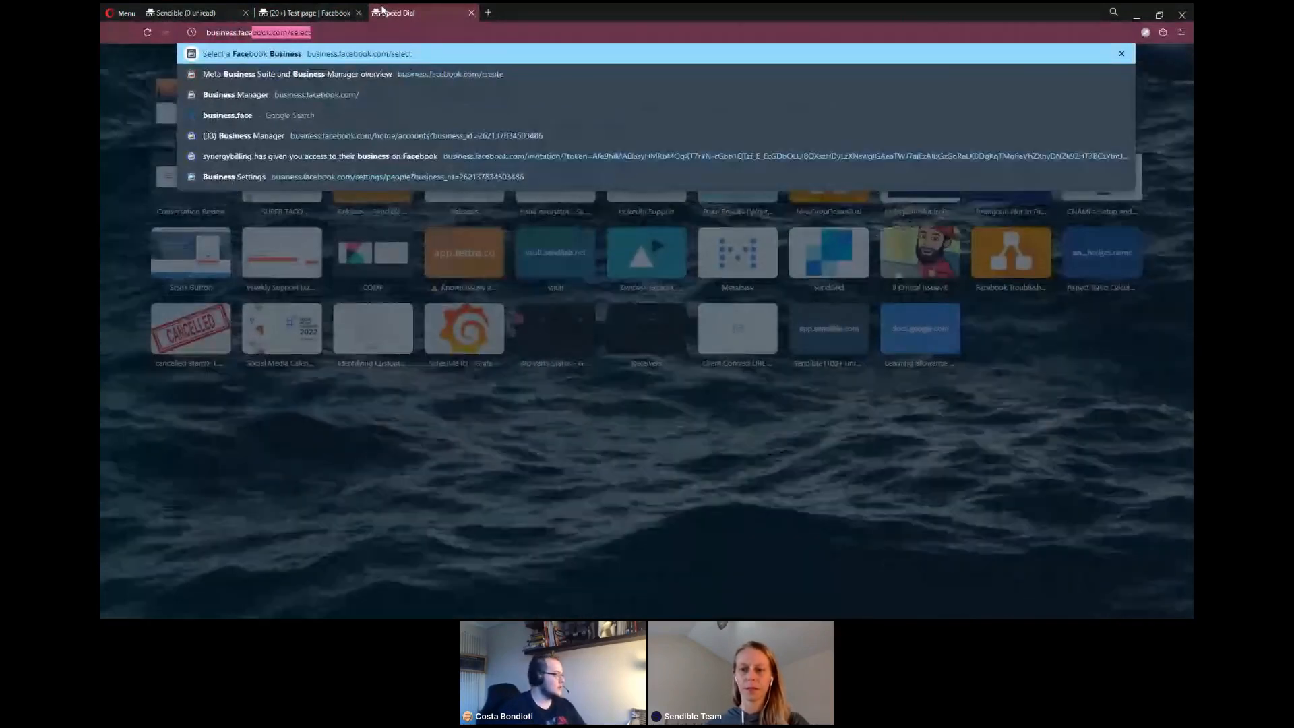
key("Return")
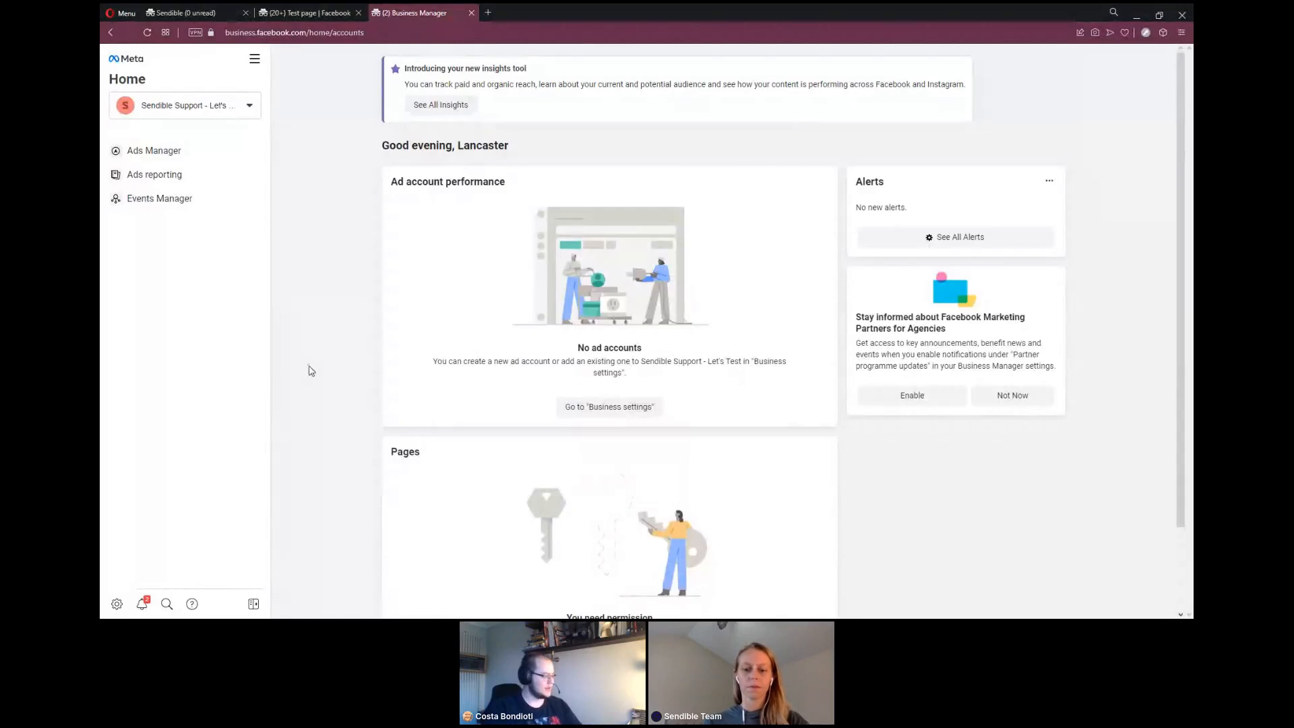
View the Pages in the Sendible Support - Let's Test business settings and the options for adding a Page.
left_click(115, 604)
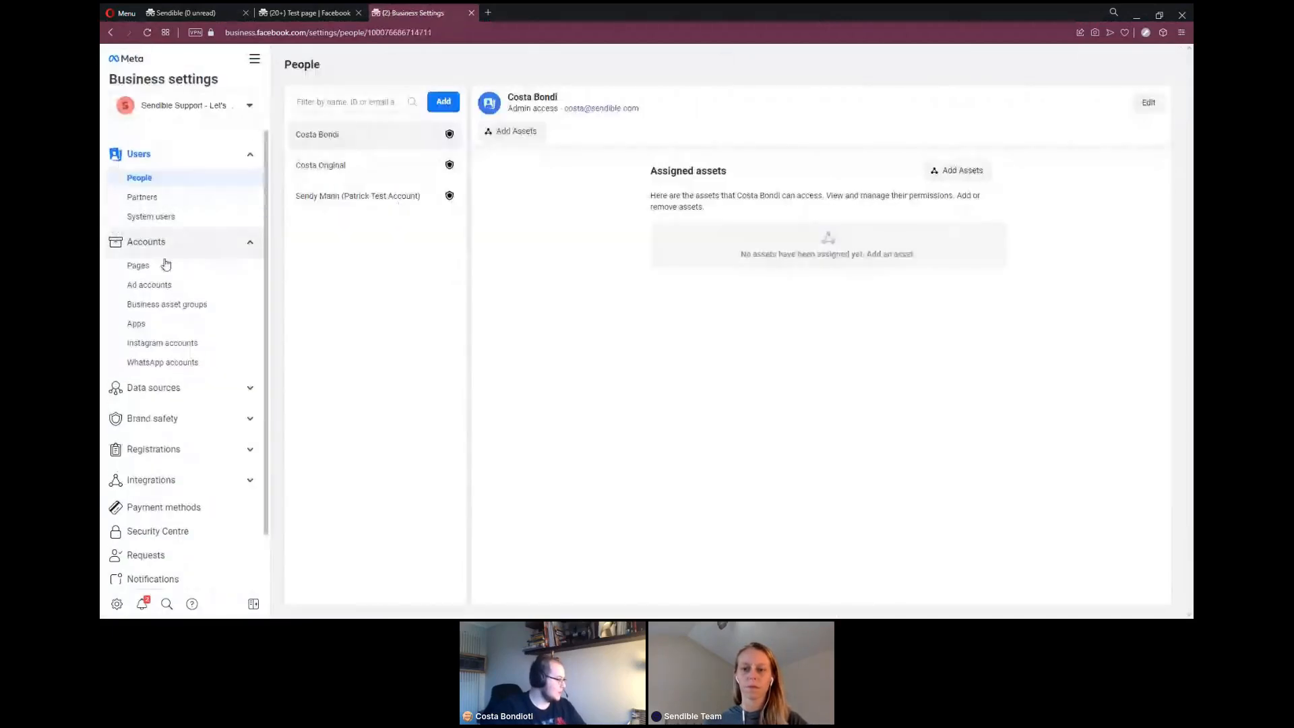
left_click(160, 266)
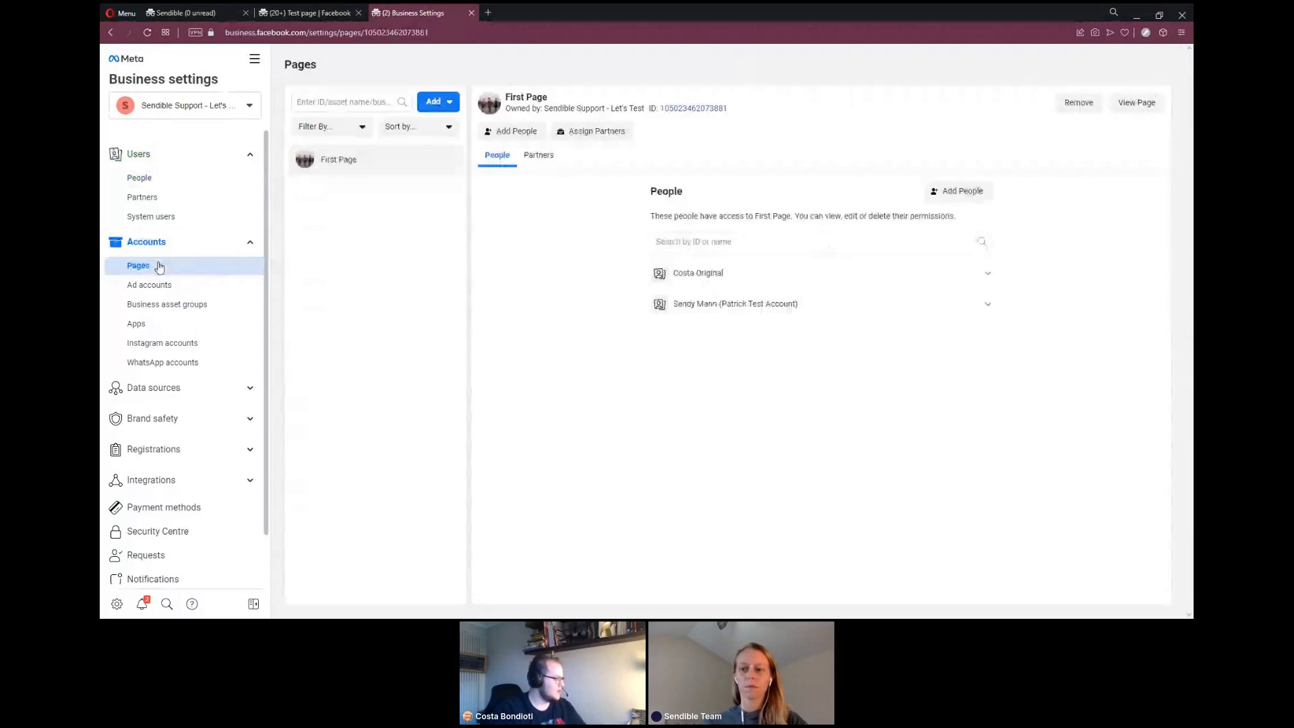
left_click(442, 108)
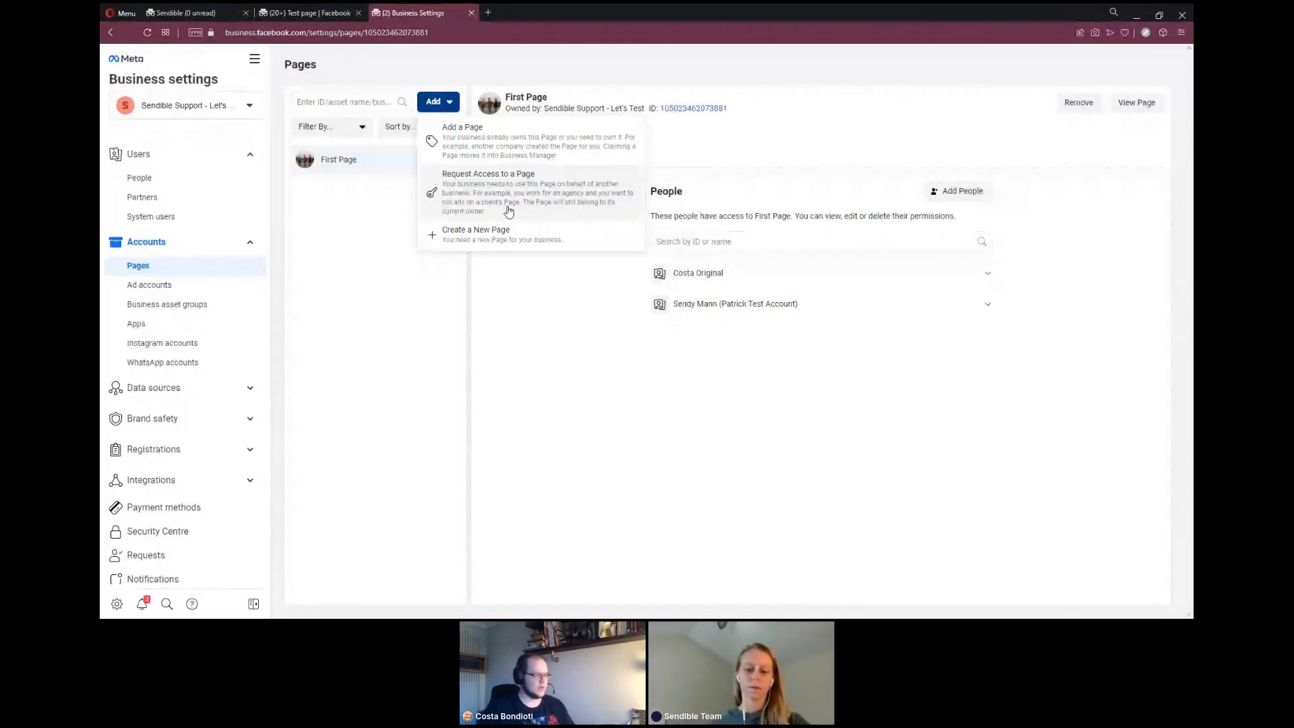
left_click(624, 326)
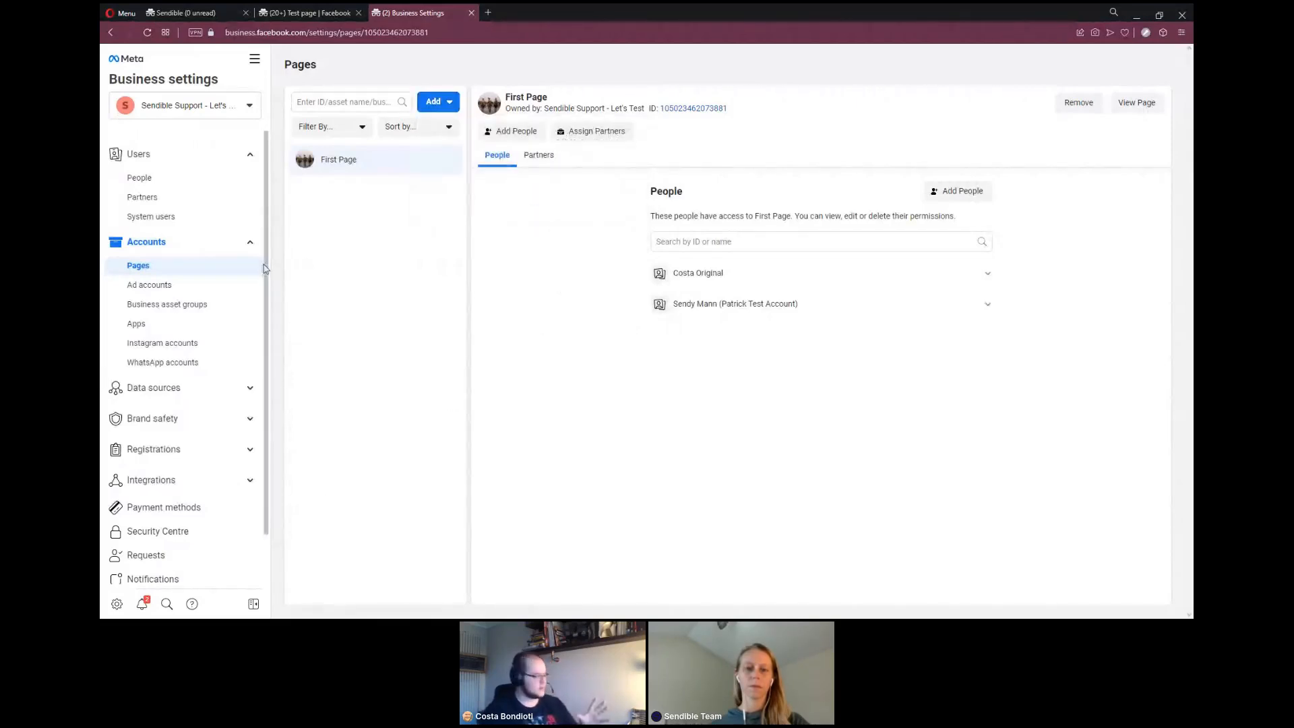
Copy the Business Manager ID from the business information of Sendible Support - Let's Test.
scroll(197, 305, "down", 2)
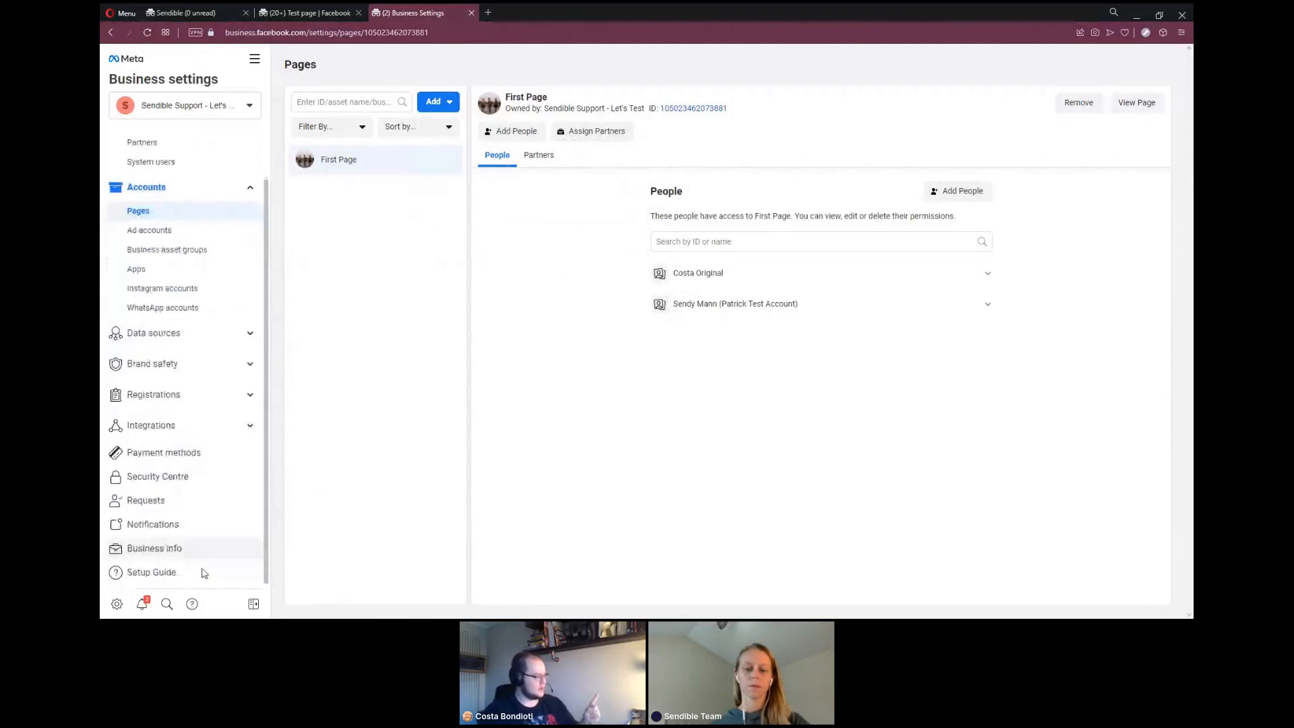
left_click(172, 549)
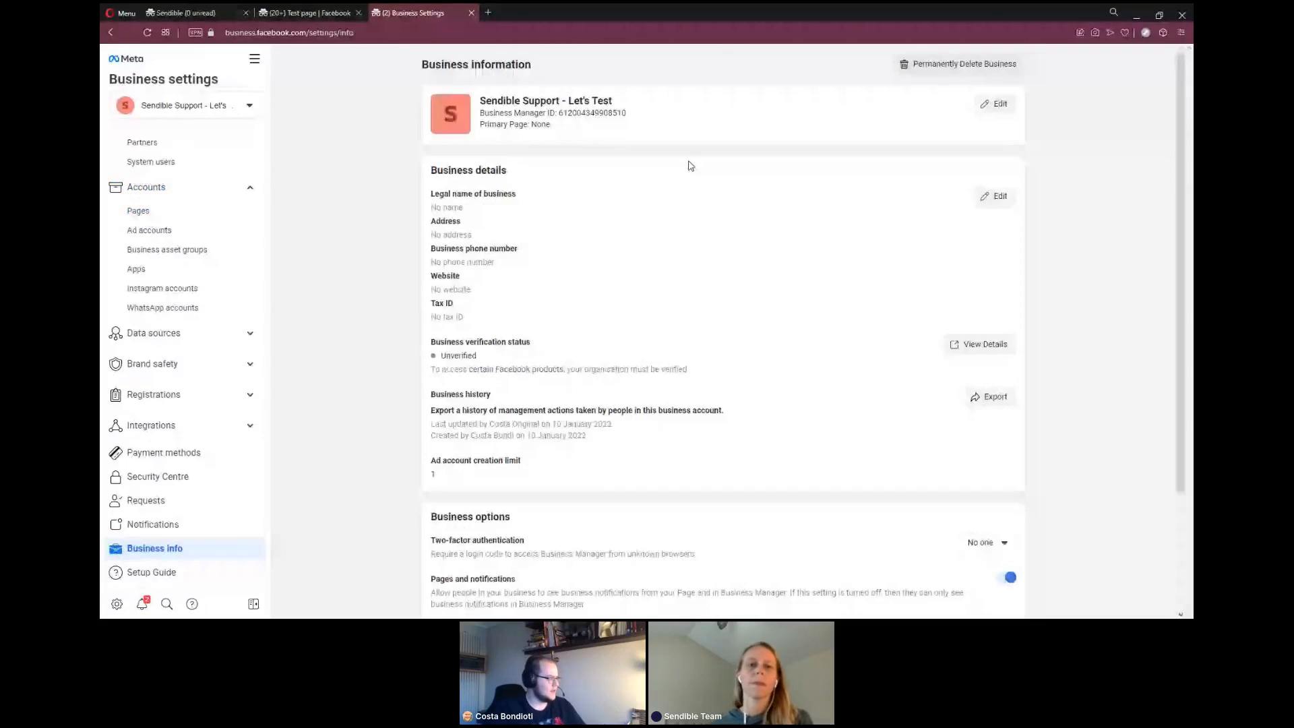
double_click(593, 113)
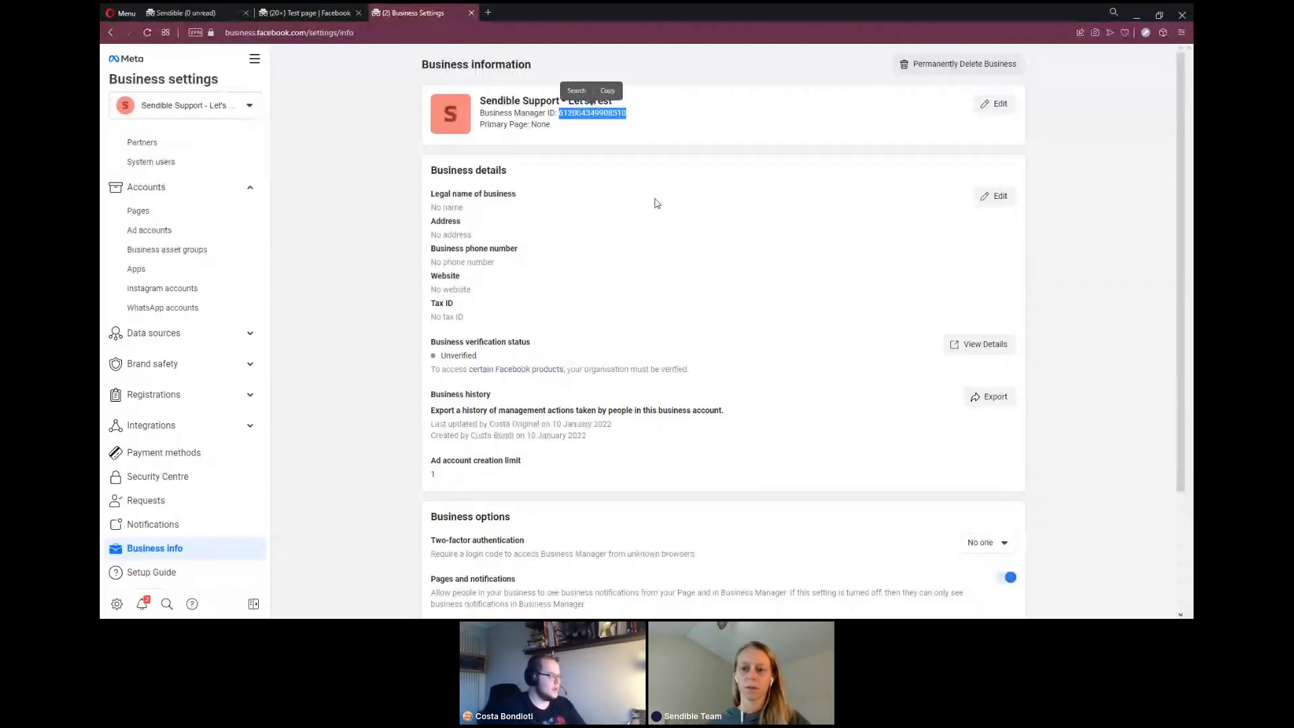
left_click(243, 108)
left_click(345, 184)
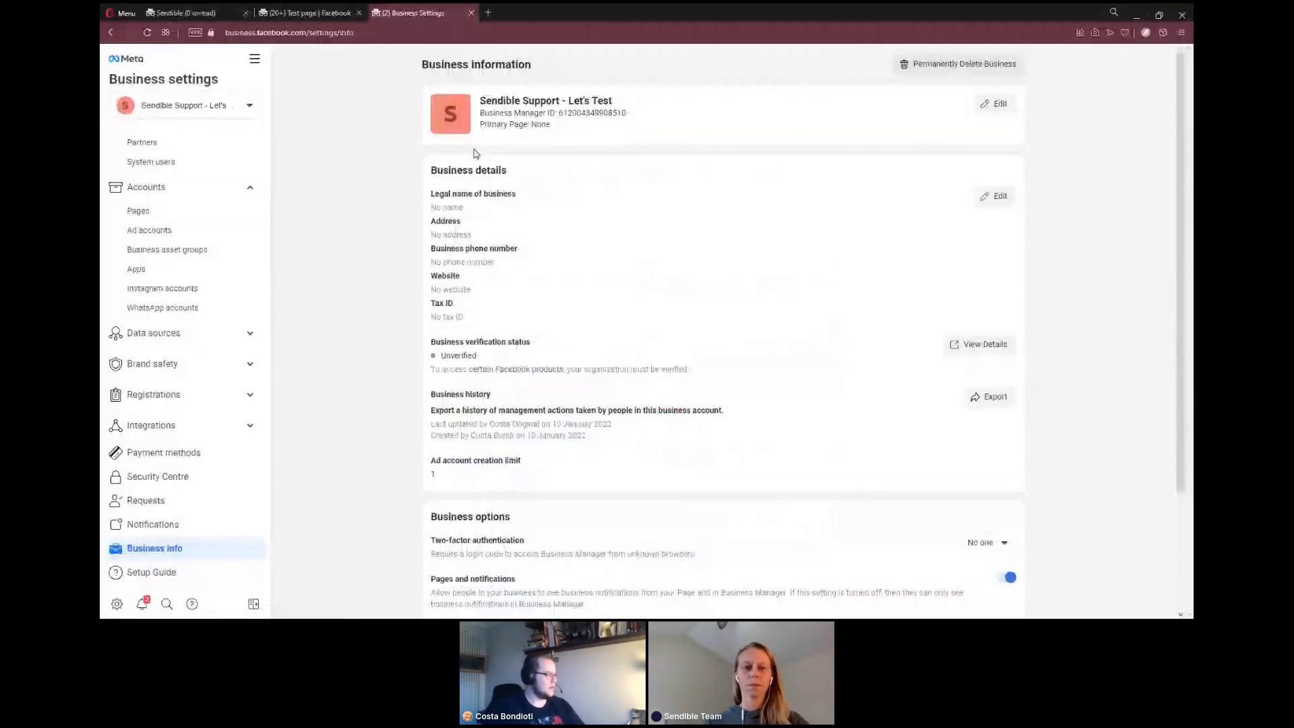
double_click(592, 112)
right_click(580, 106)
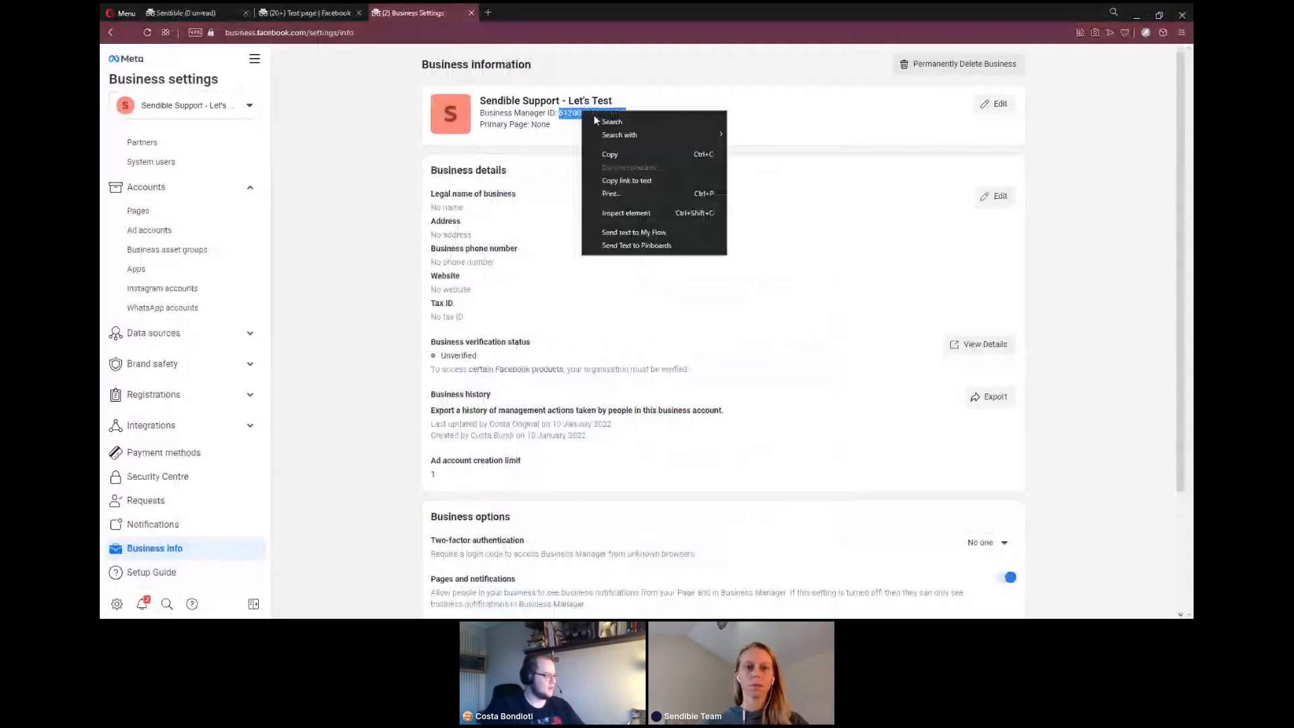
left_click(614, 159)
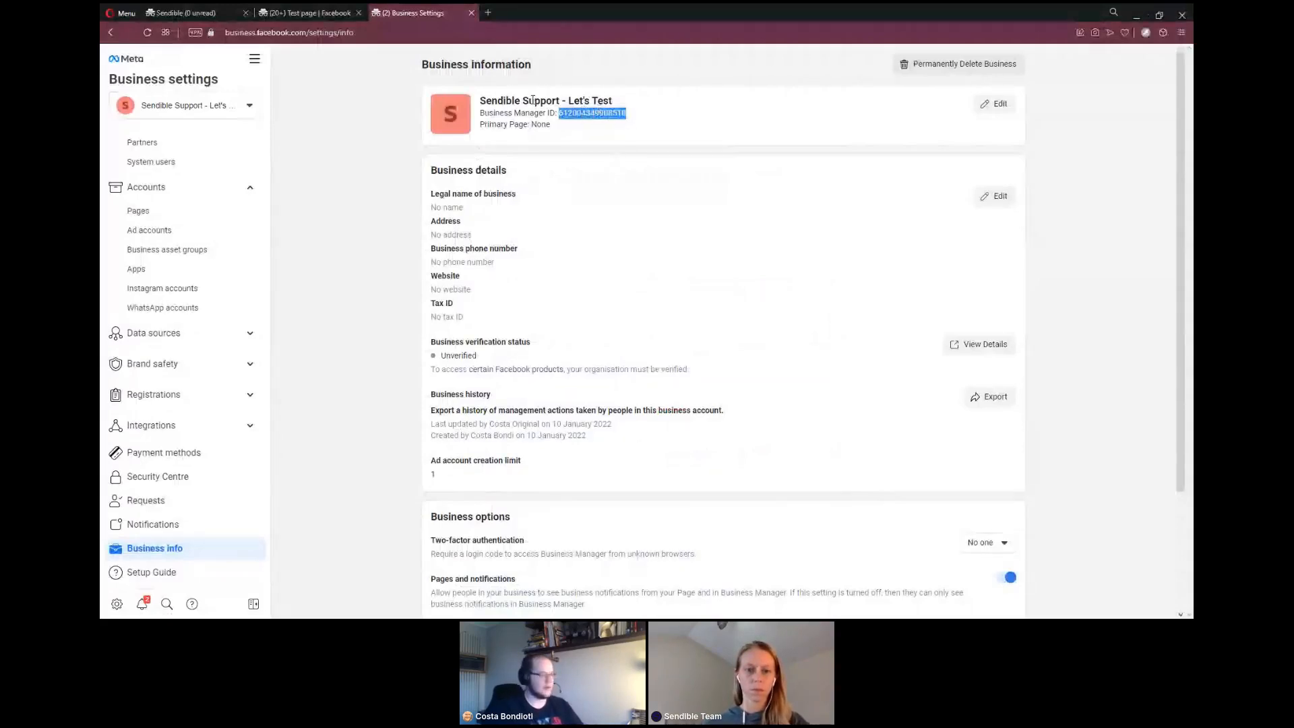
left_click(850, 183)
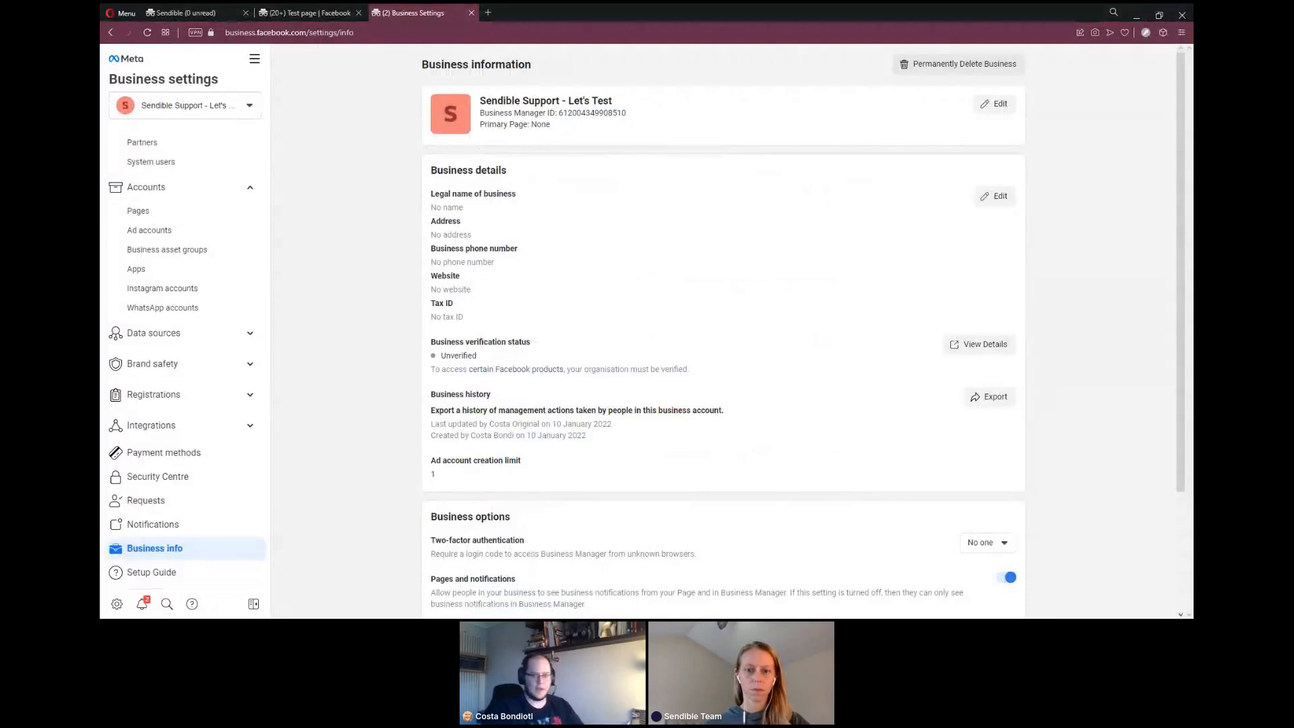
Switch to the CB Company Business Manager window and show the partners in its business settings.
key("alt+Tab")
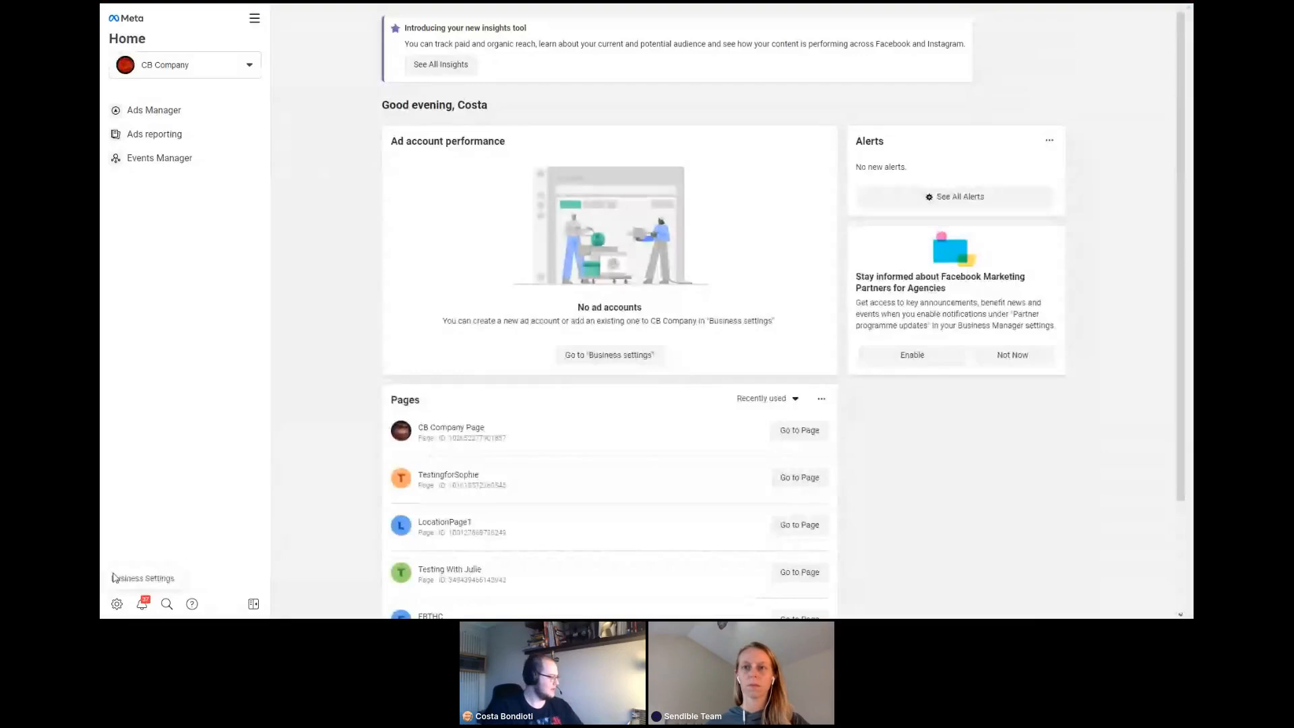
left_click(116, 604)
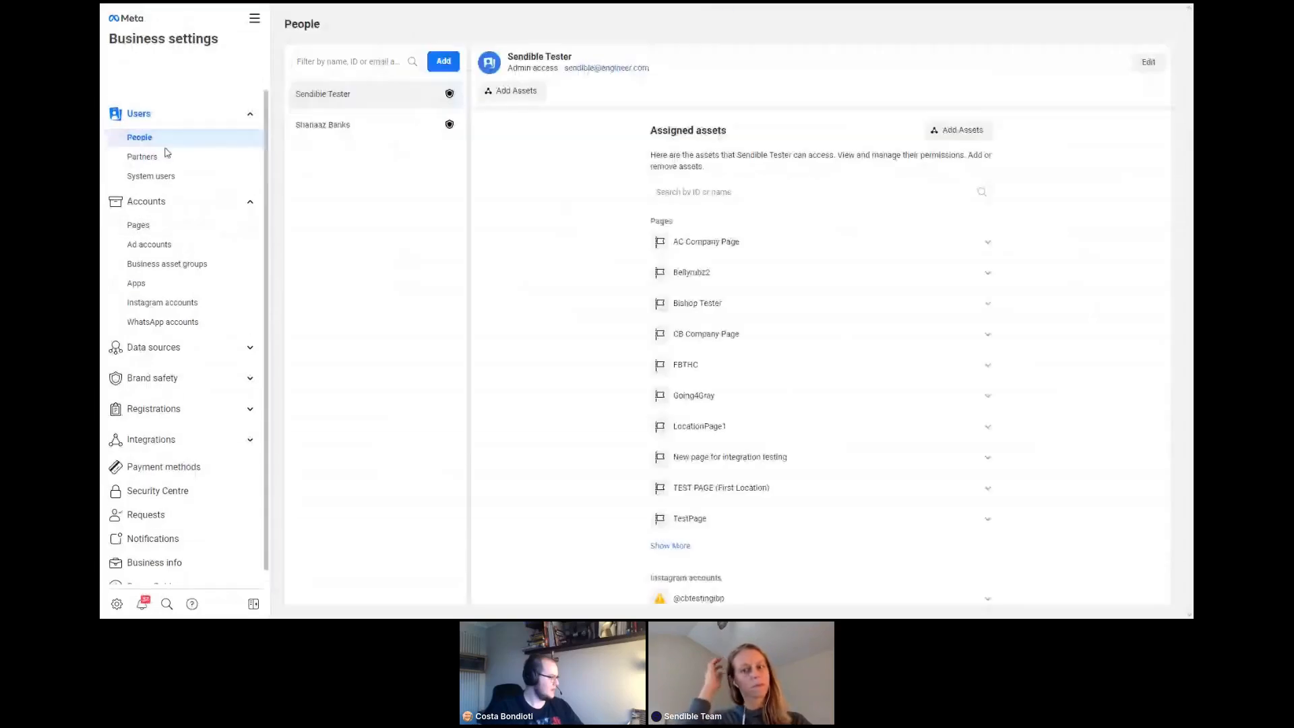
left_click(169, 157)
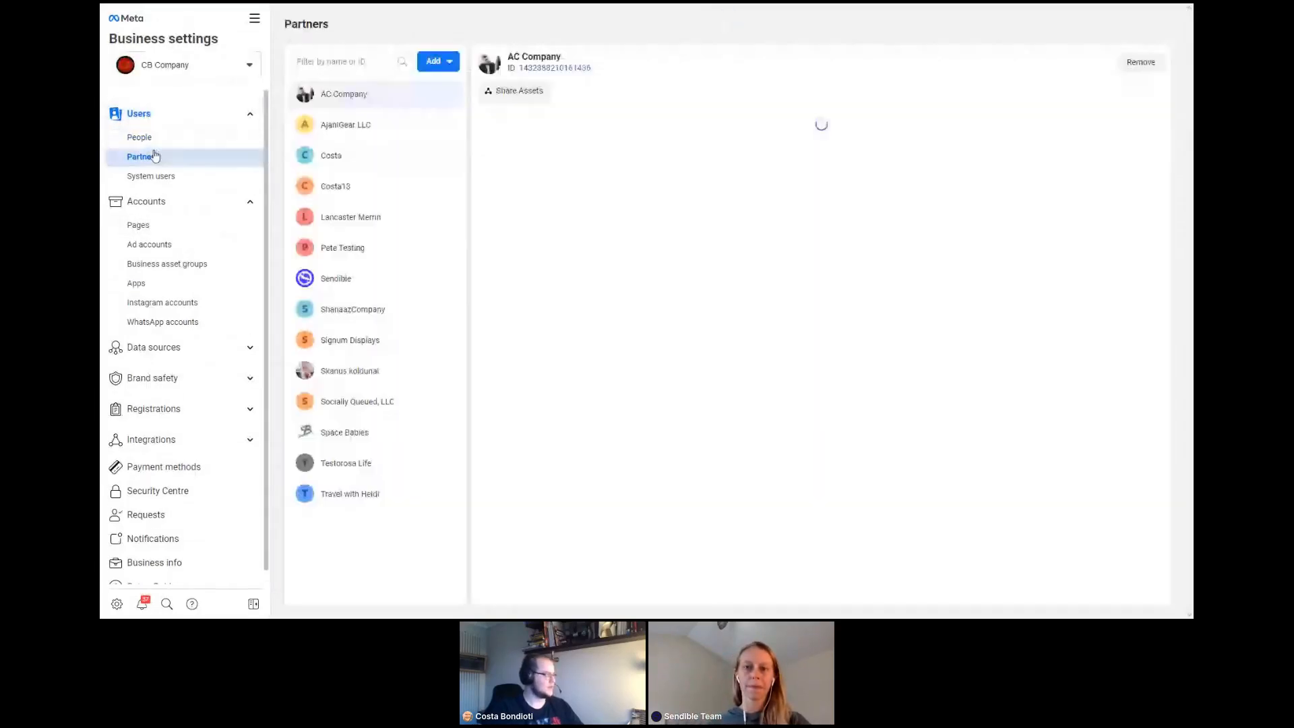
Start giving a new partner access to the business's assets, using the copied business ID as the partner business ID.
left_click(435, 61)
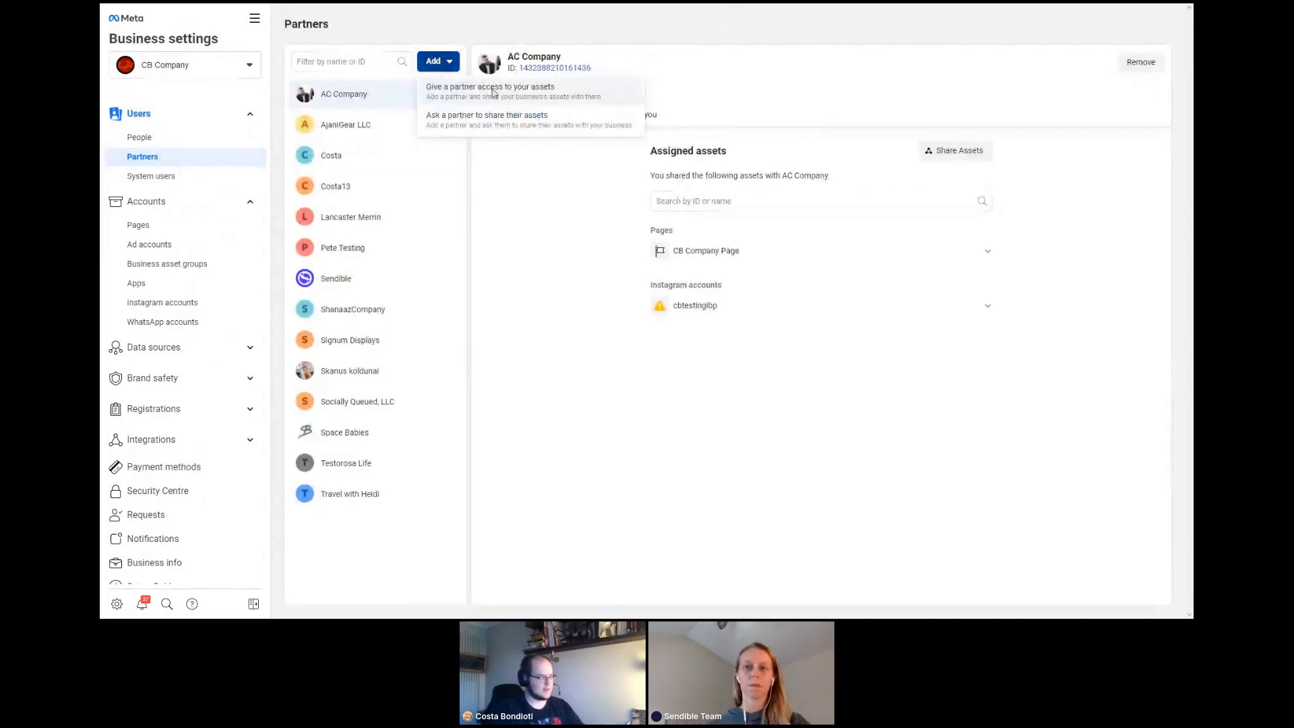
left_click(493, 93)
left_click(613, 284)
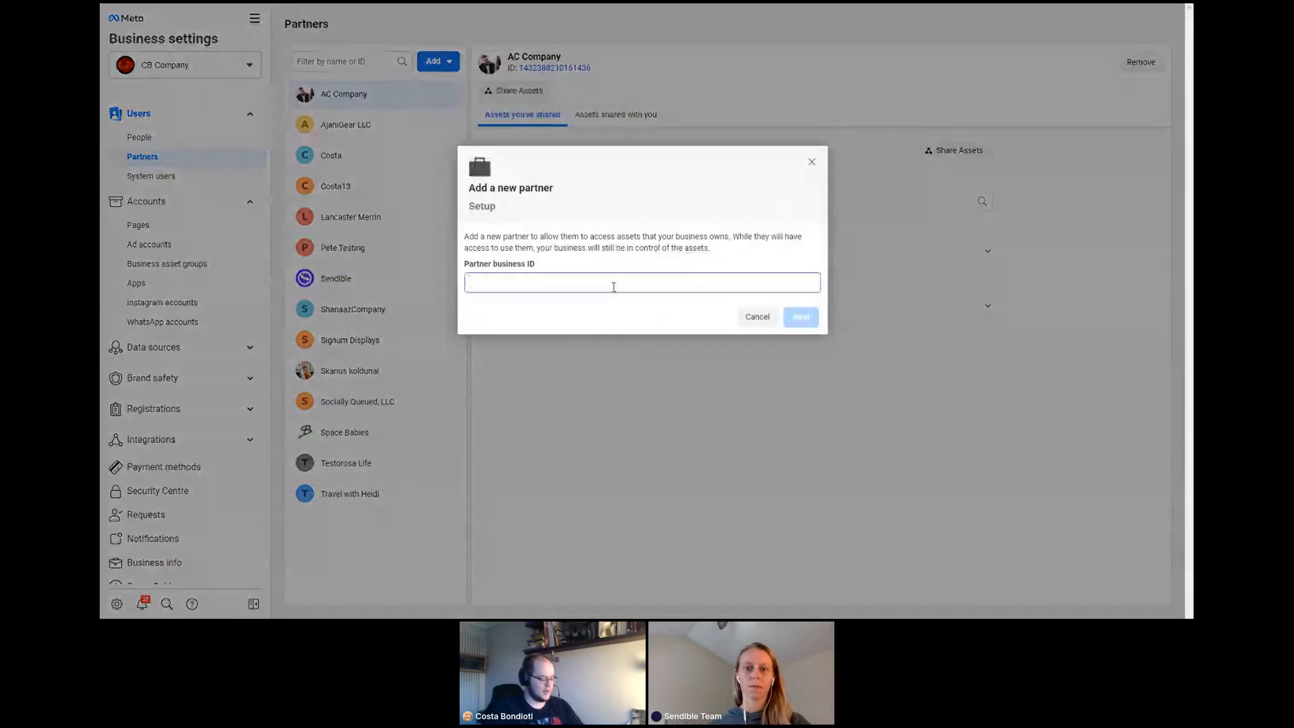
key("ctrl+v")
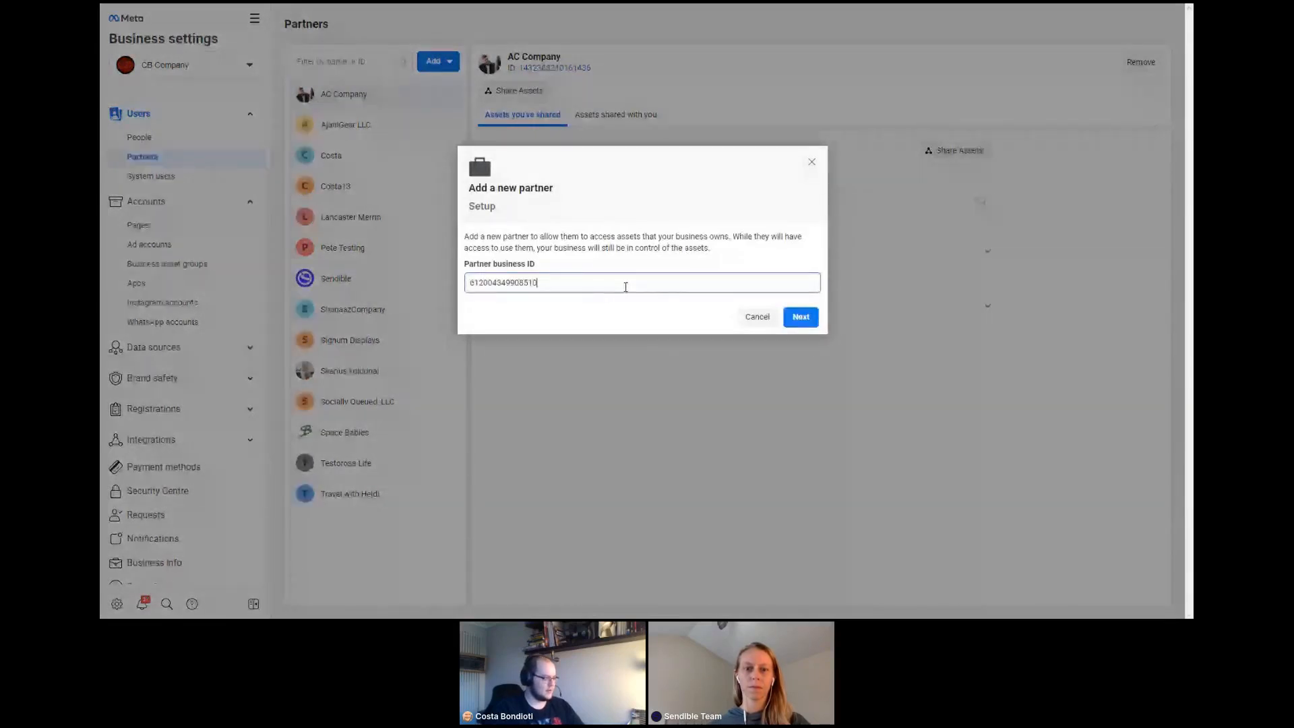
left_click(800, 317)
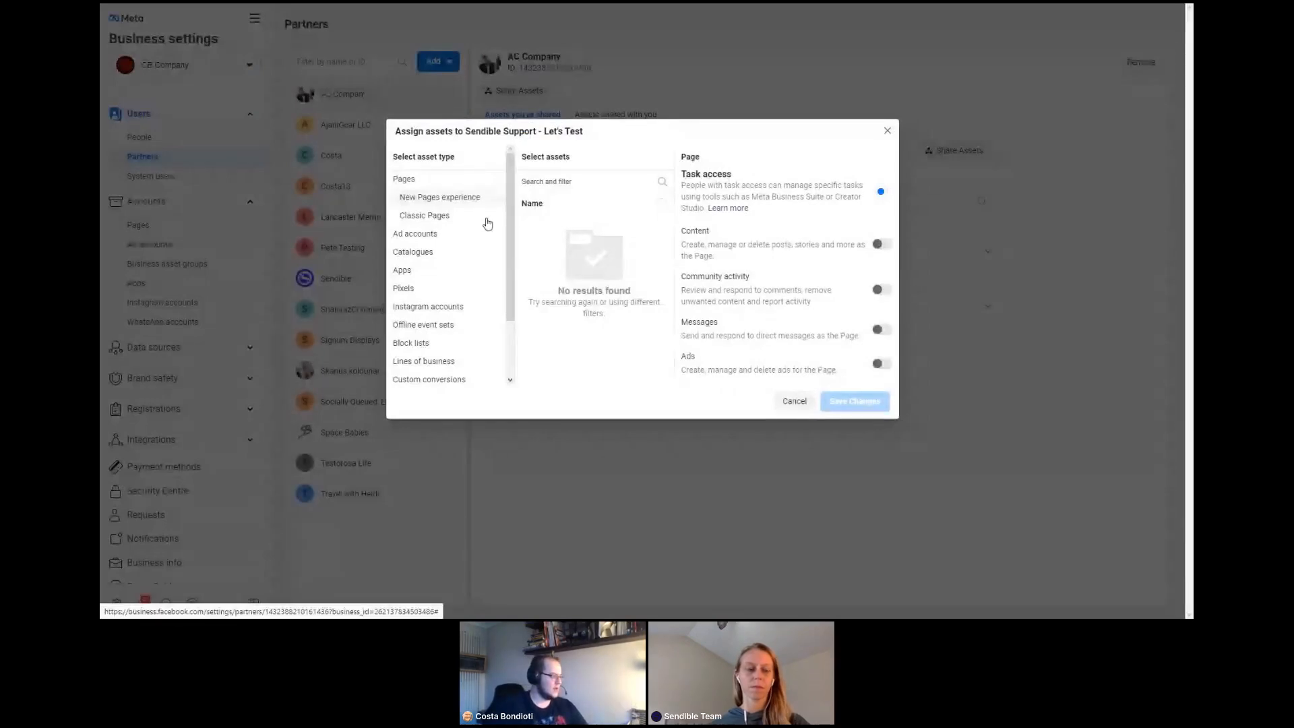
Choose TestPage from the Classic Pages as the only asset to assign to the partner.
left_click(423, 216)
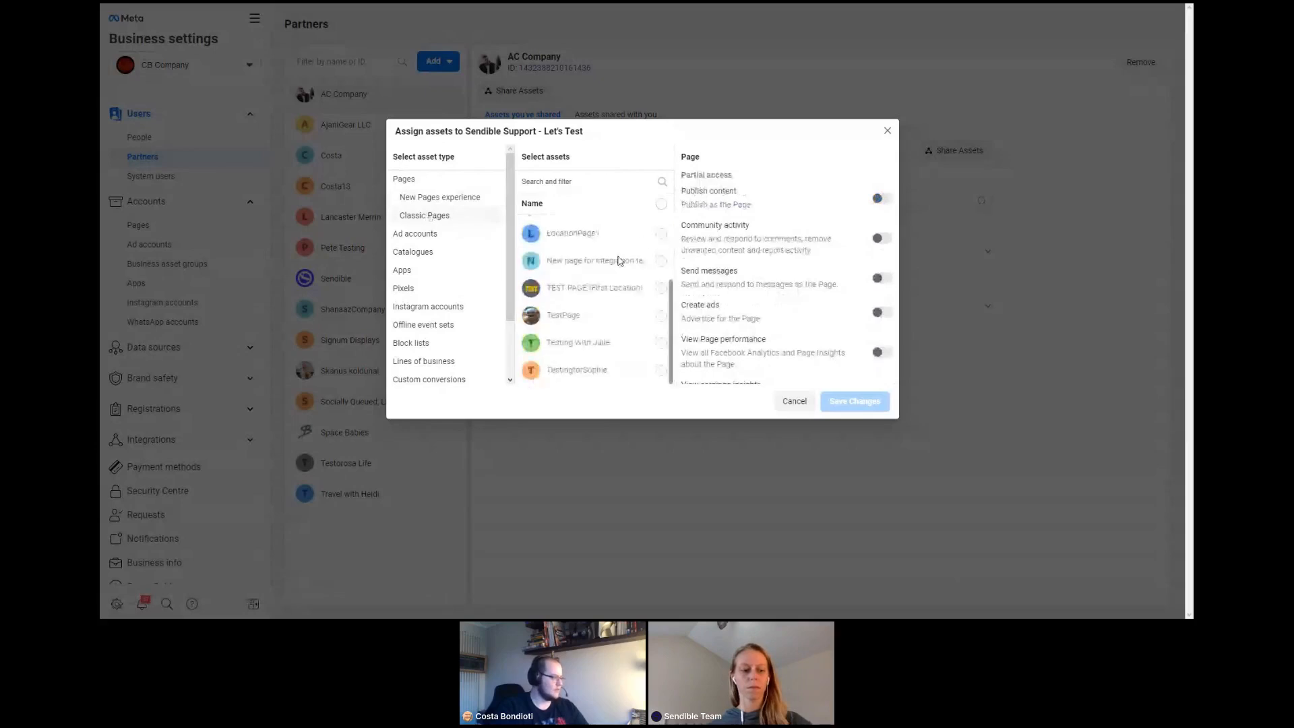
scroll(626, 289, "down", 1)
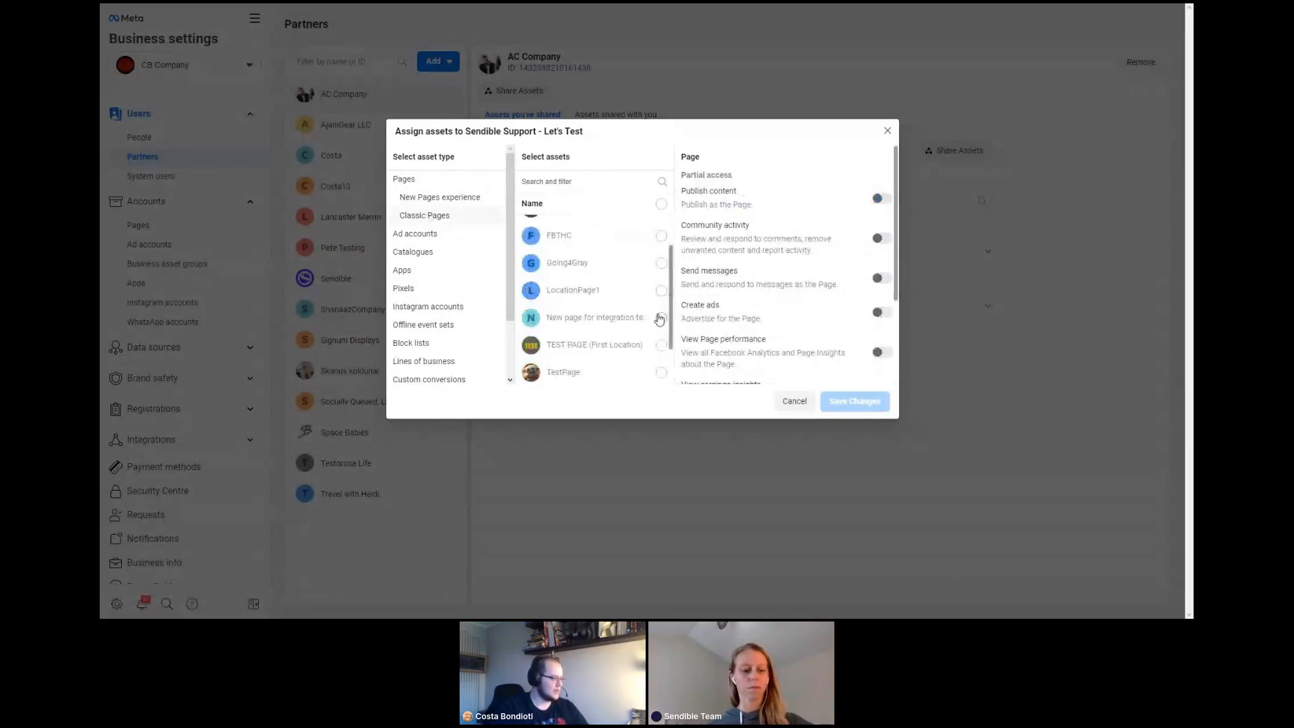
left_click(563, 343)
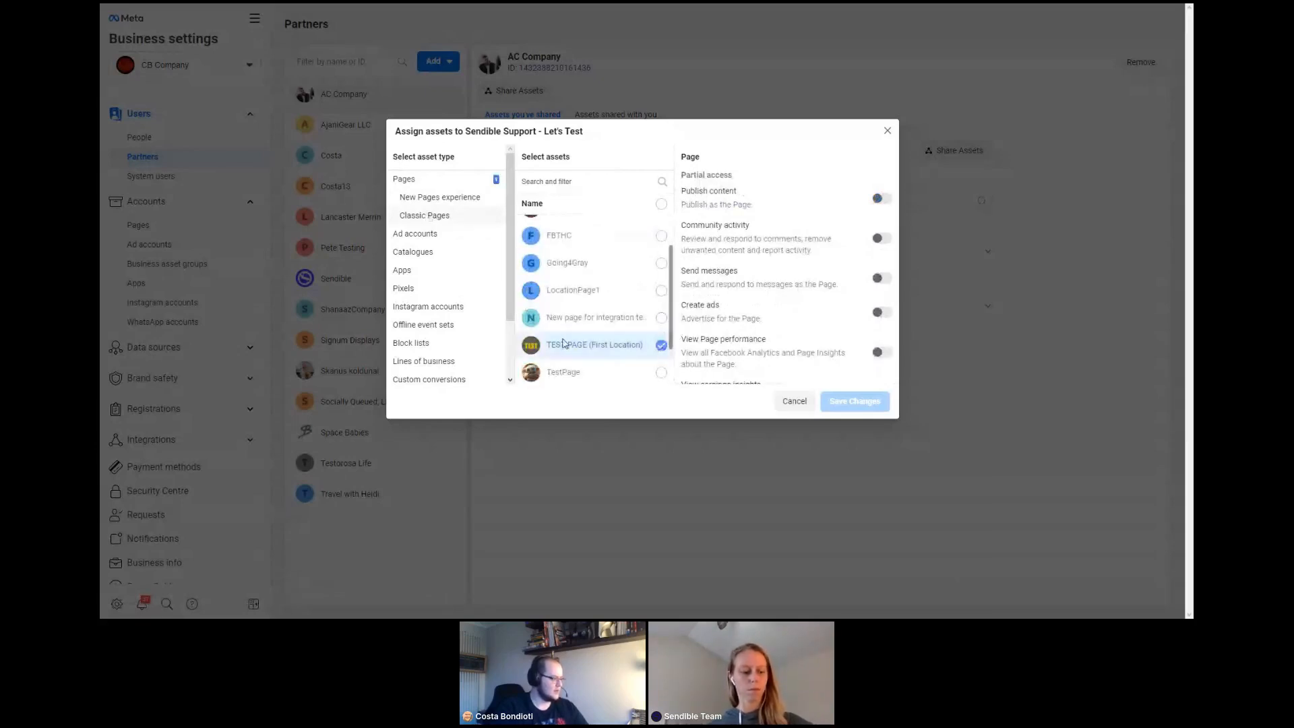
left_click(657, 343)
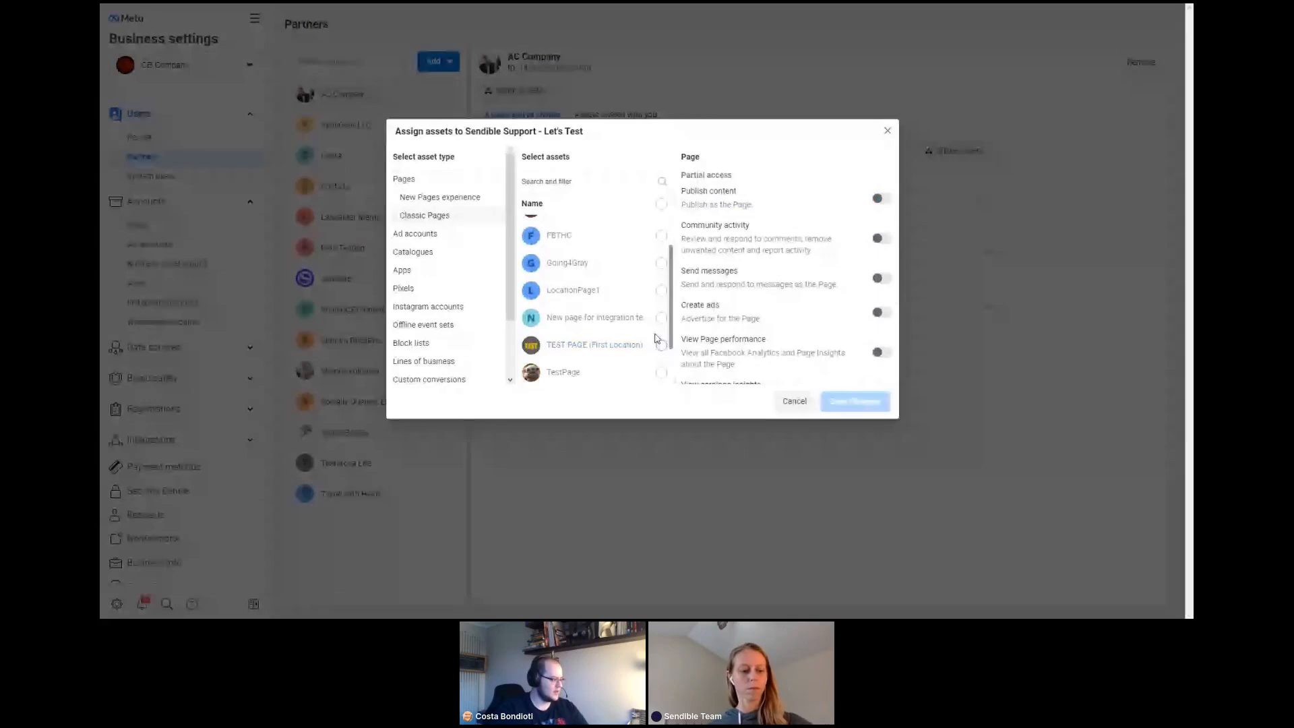
left_click(660, 372)
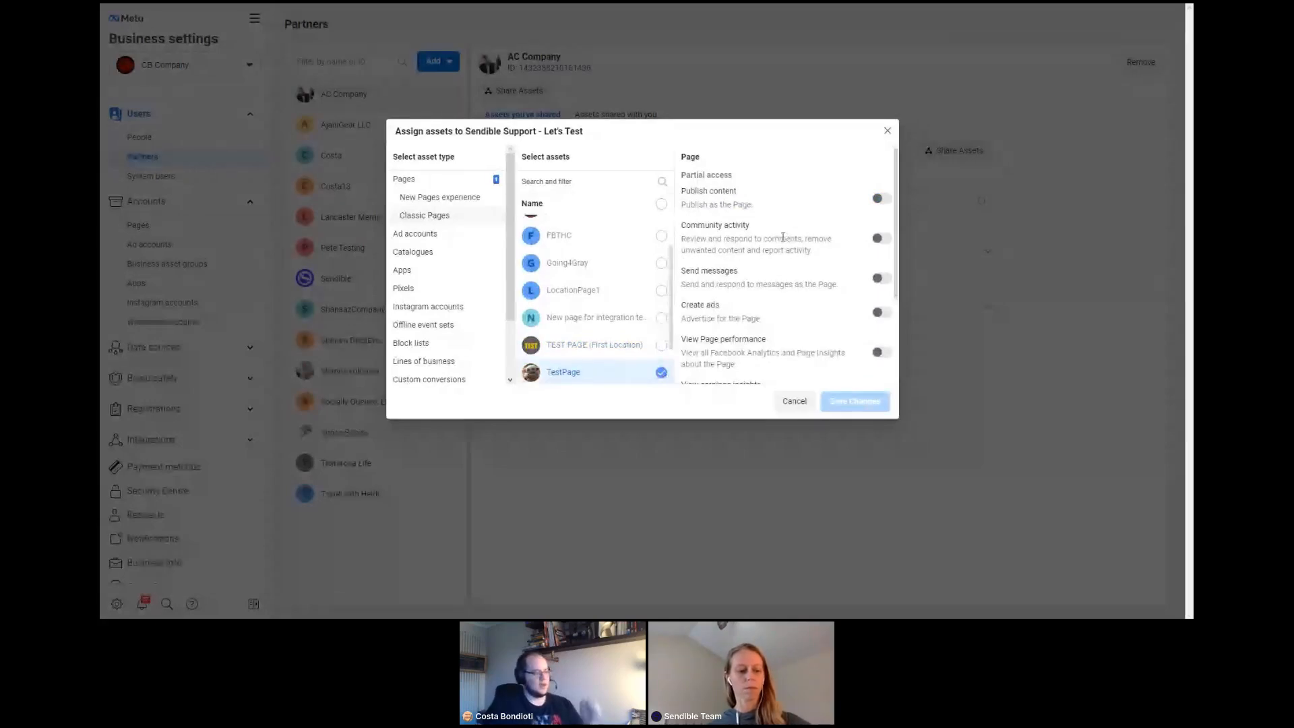
Grant the partner full control of TestPage with Manage Page, save the changes and close the confirmation.
scroll(778, 239, "down", 2)
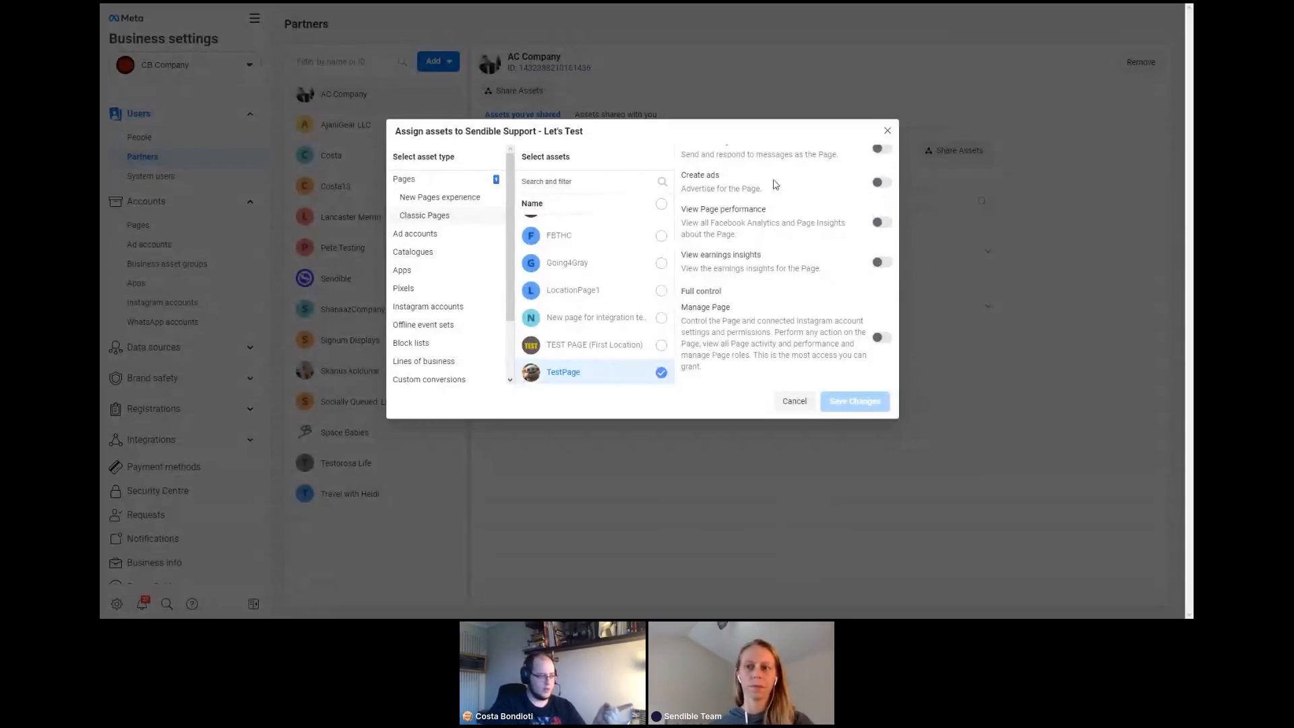
scroll(774, 184, "up", 2)
scroll(778, 209, "down", 1)
scroll(780, 225, "down", 1)
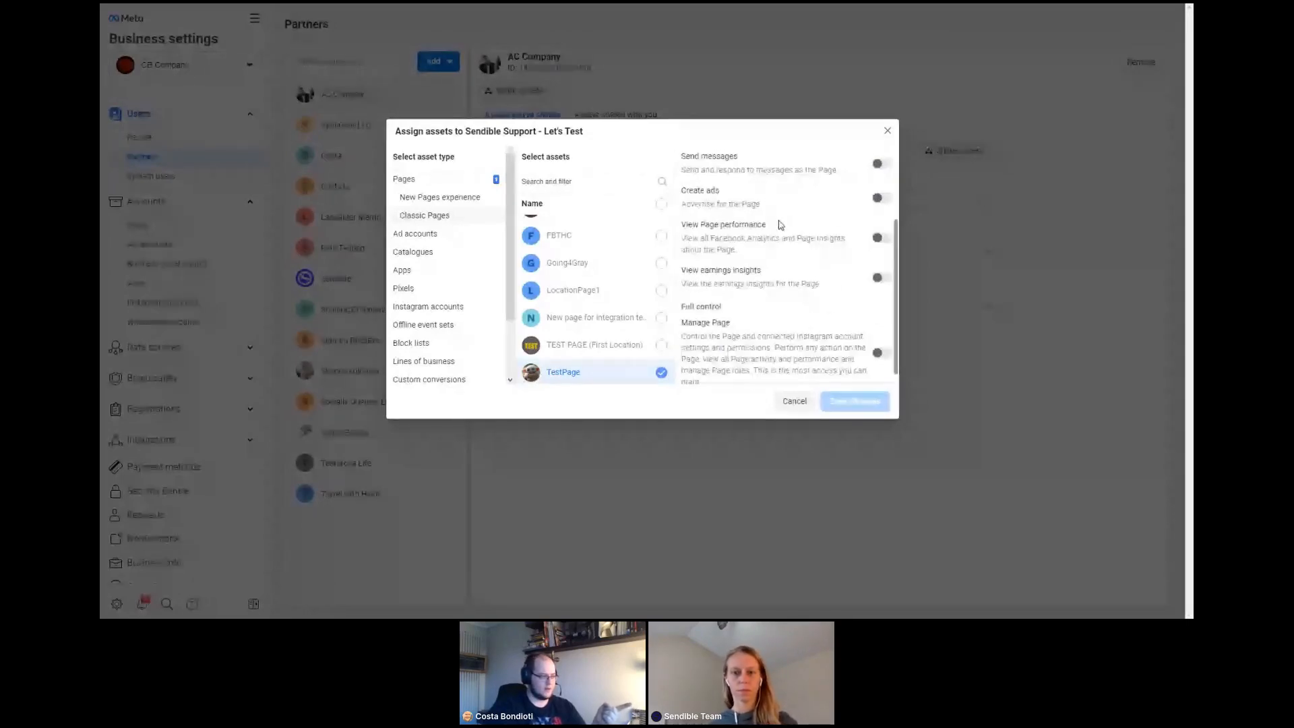
scroll(768, 209, "up", 2)
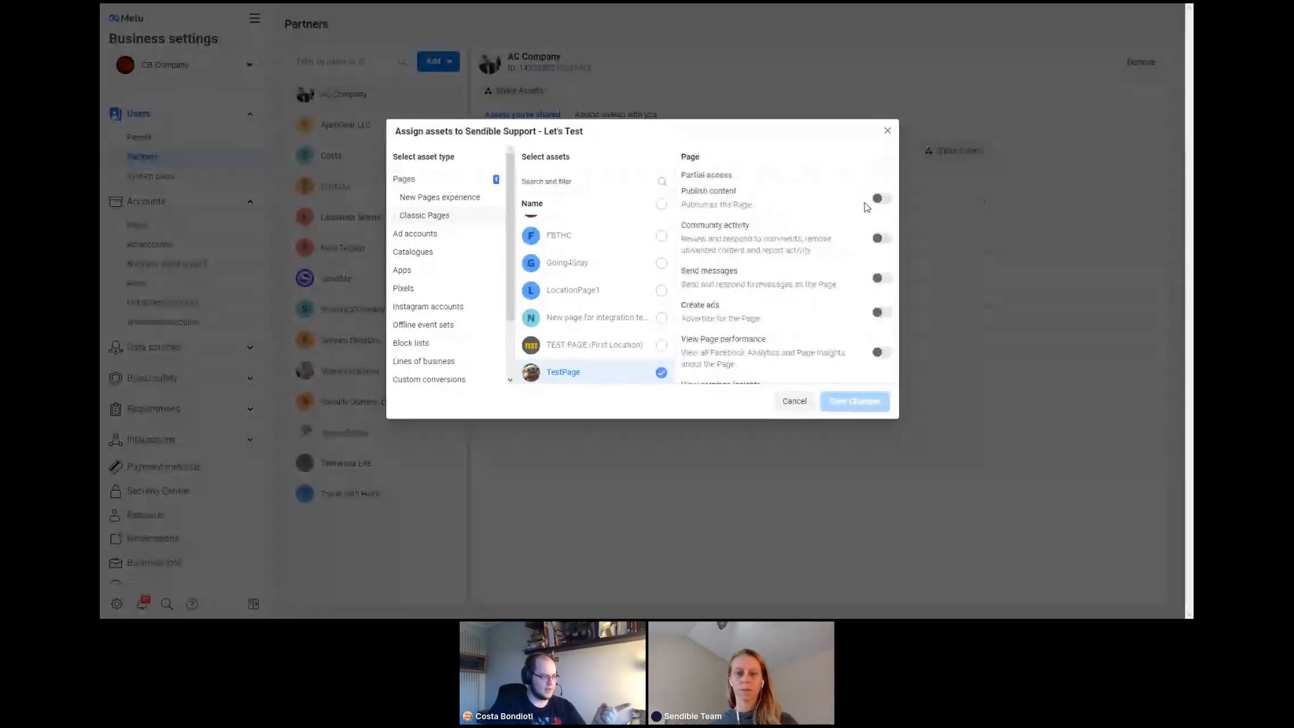
scroll(849, 283, "down", 2)
left_click(884, 339)
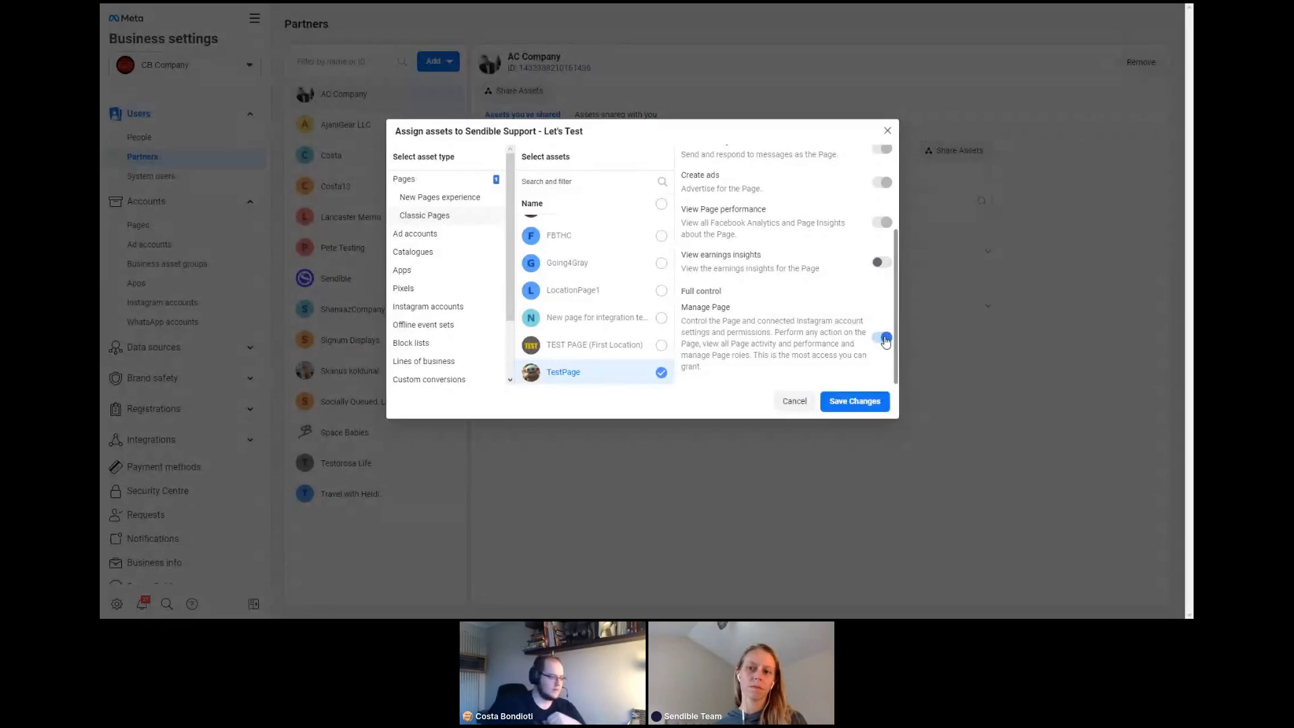
left_click(856, 404)
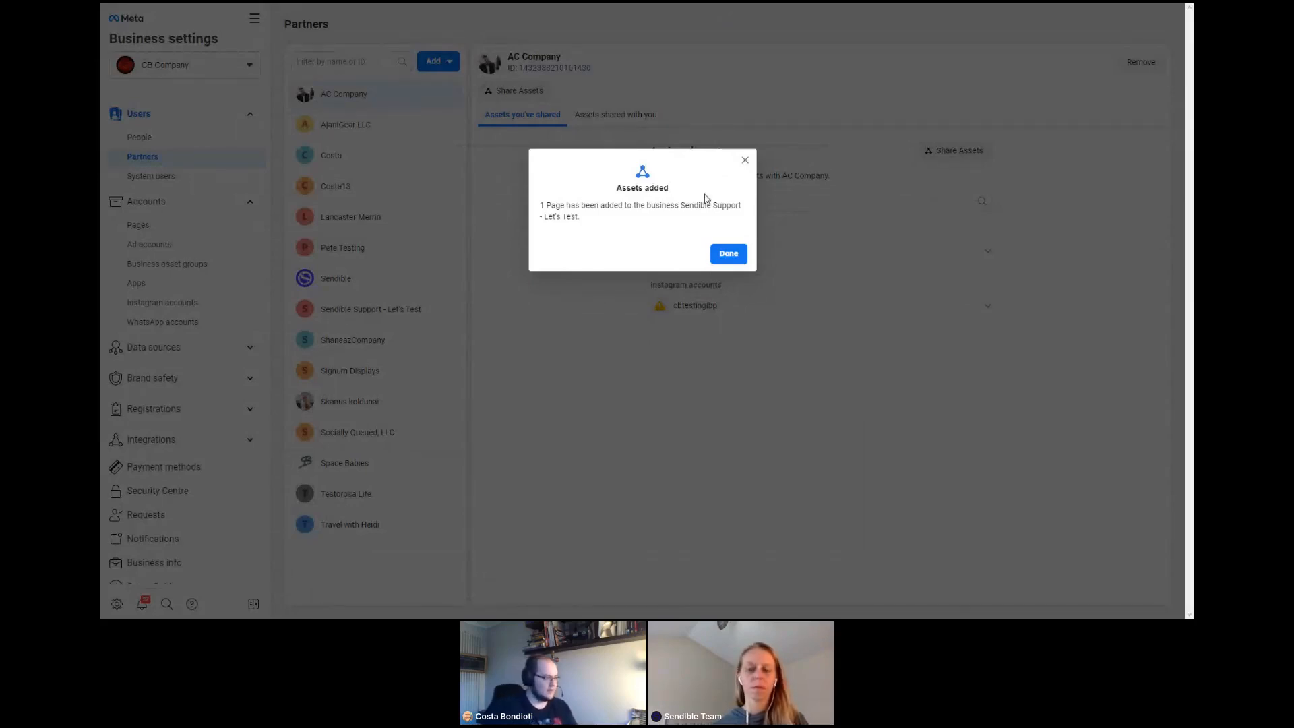
left_click(733, 255)
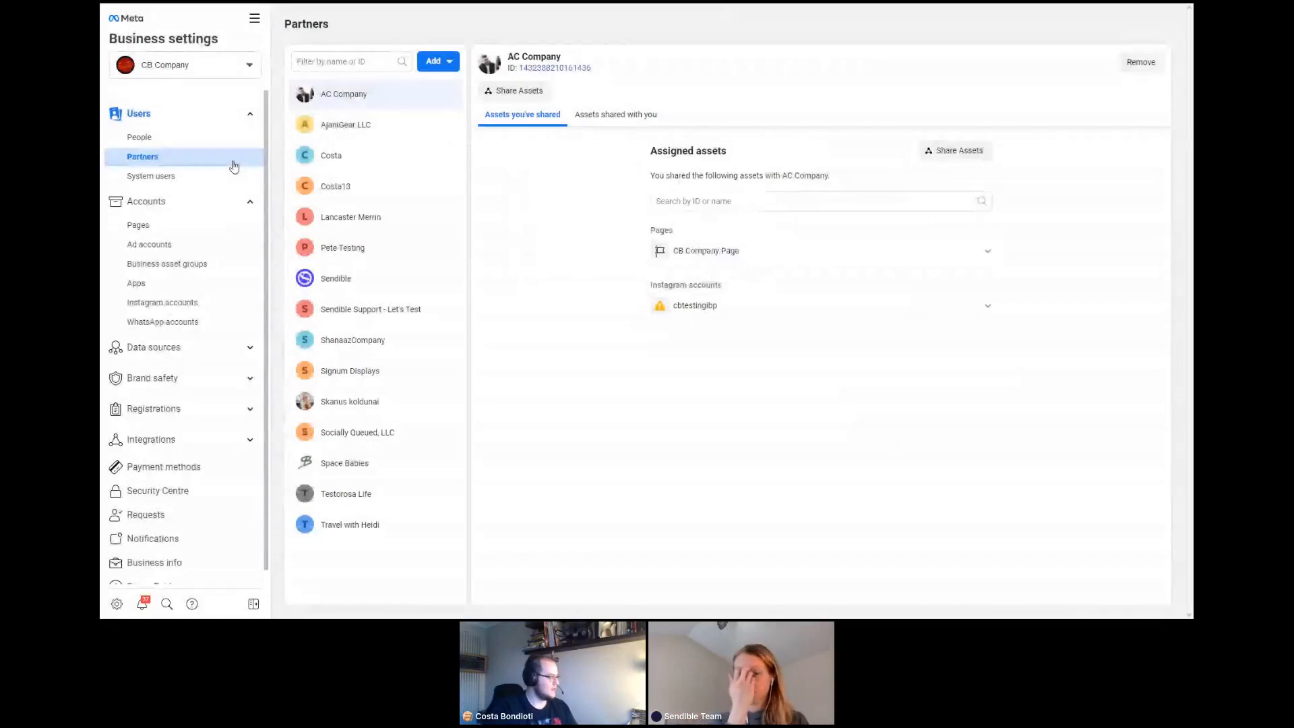
Review the options for adding a partner and for adding Pages to CB Company, including the Add a Facebook Page form, without adding anything.
left_click(442, 59)
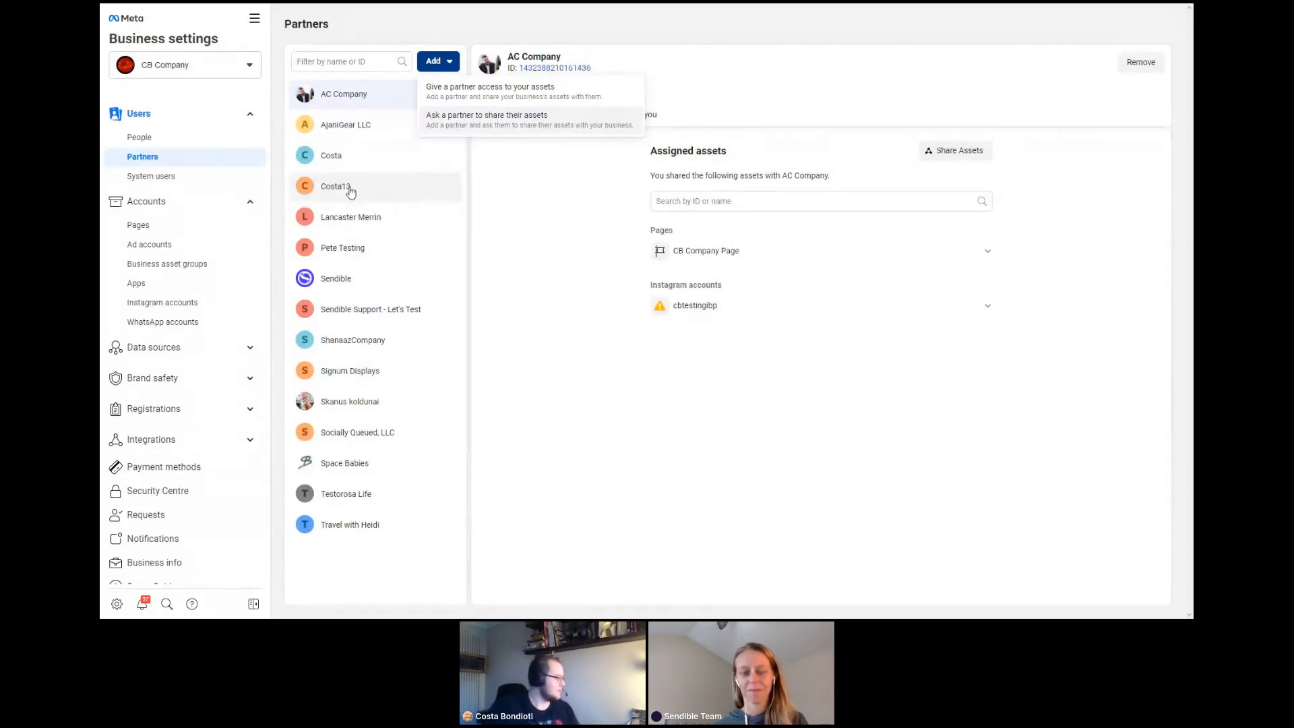
left_click(155, 229)
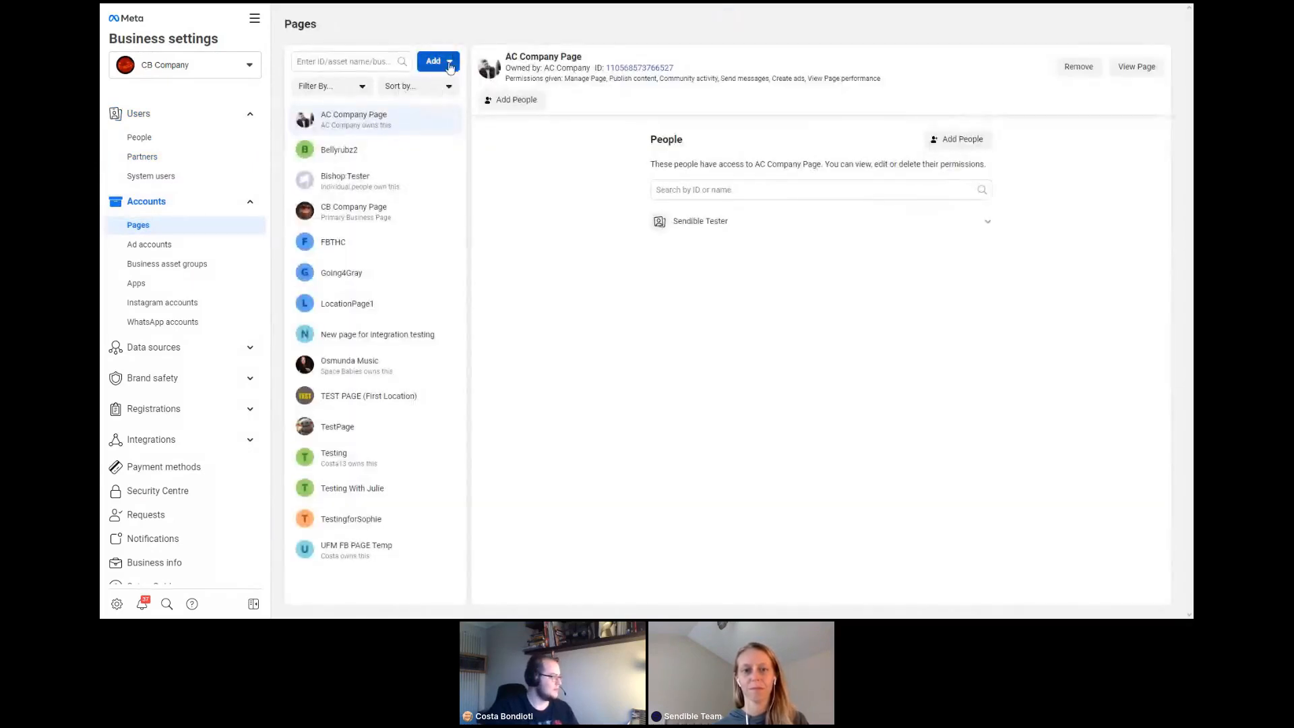
left_click(436, 62)
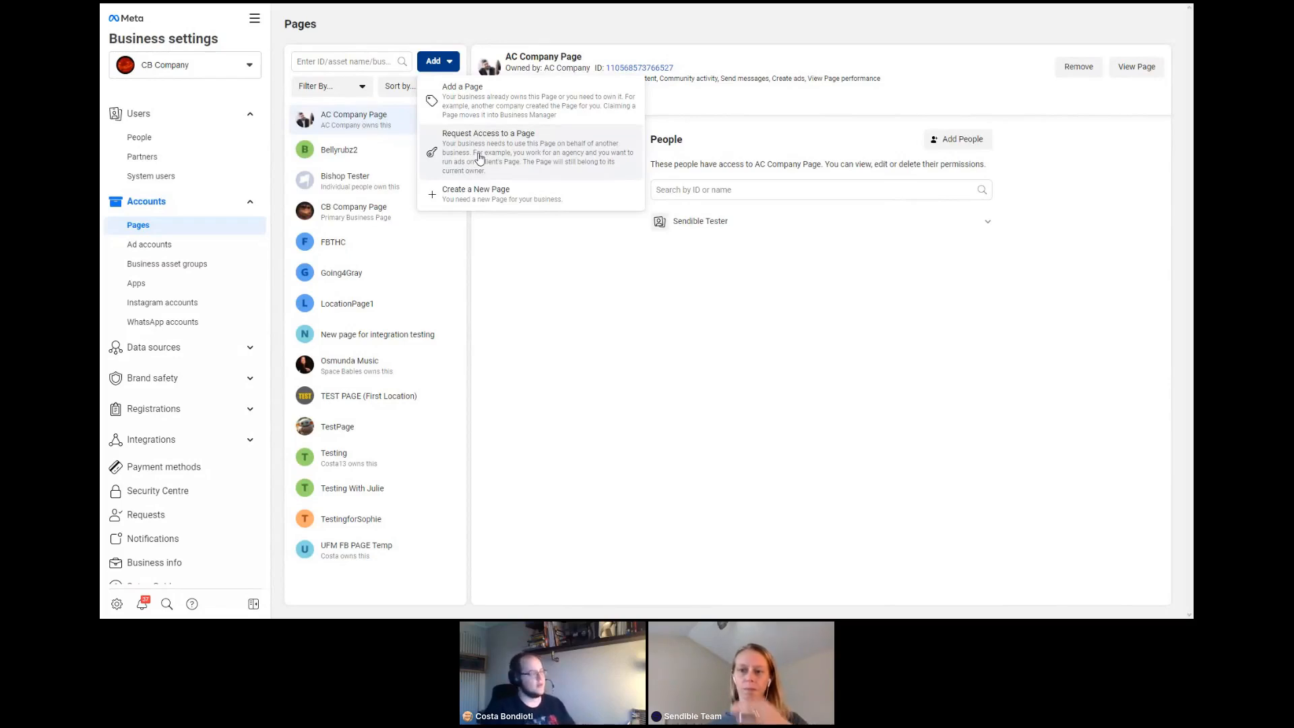
left_click(561, 281)
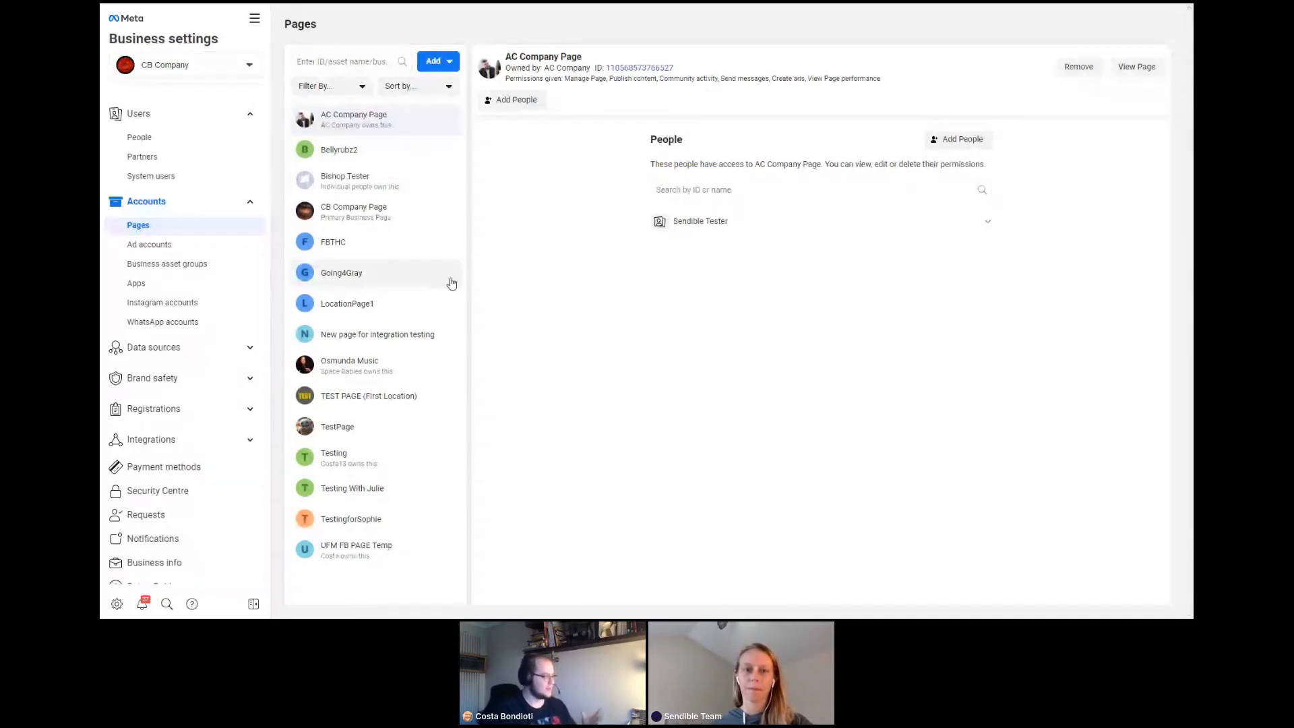
left_click(438, 60)
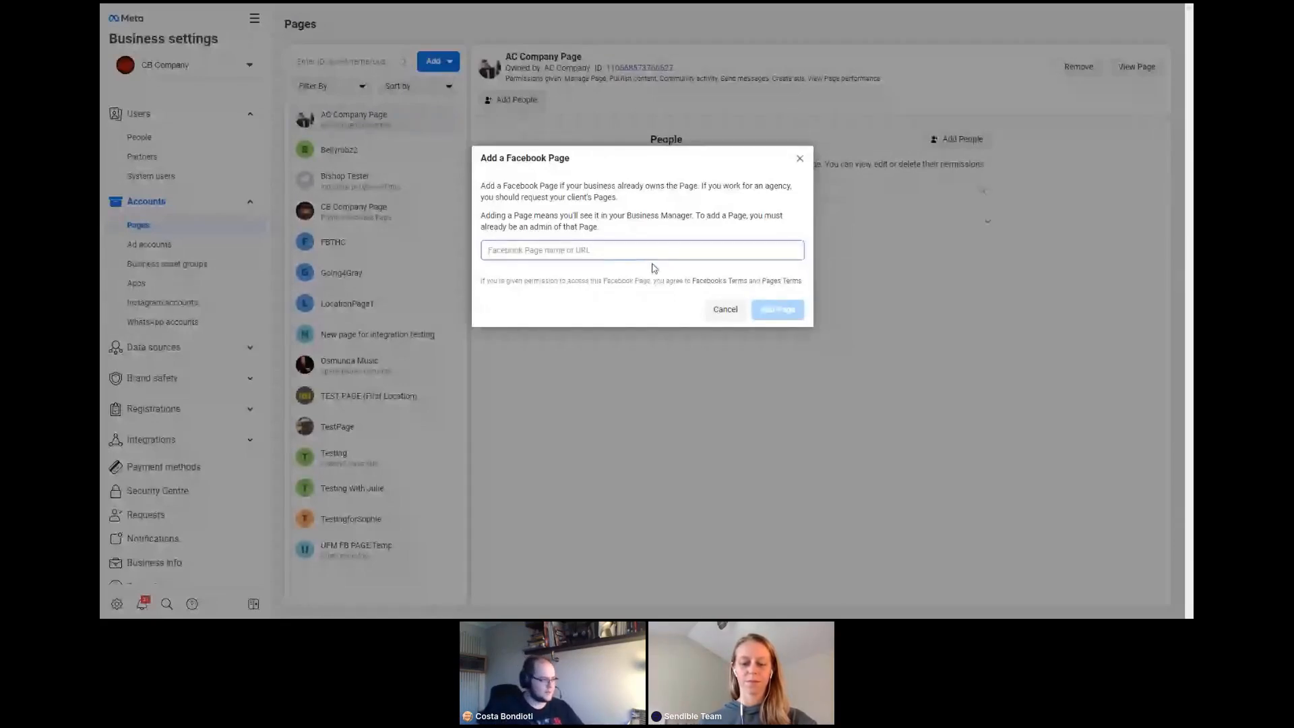
left_click(799, 161)
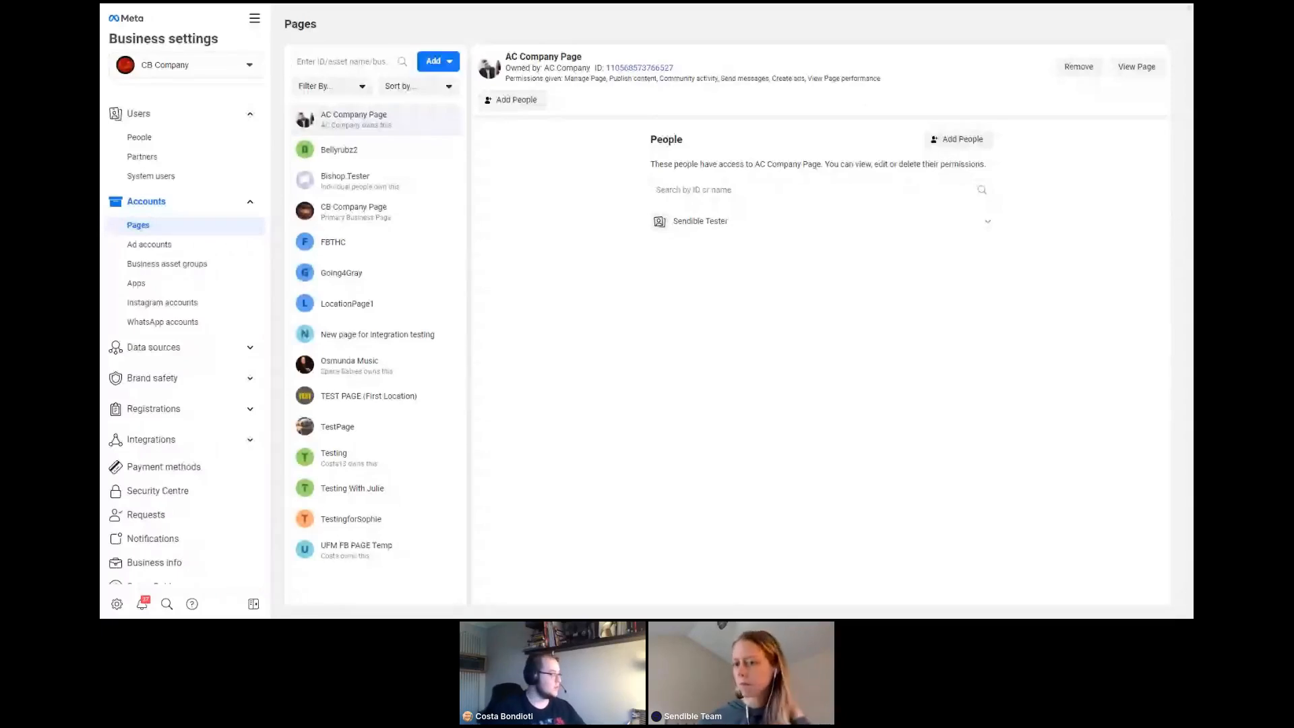
Switch to the Sendible Support business window and look up "business suite" to open the Meta Business Suite and Business Manager overview page.
key("alt+Tab")
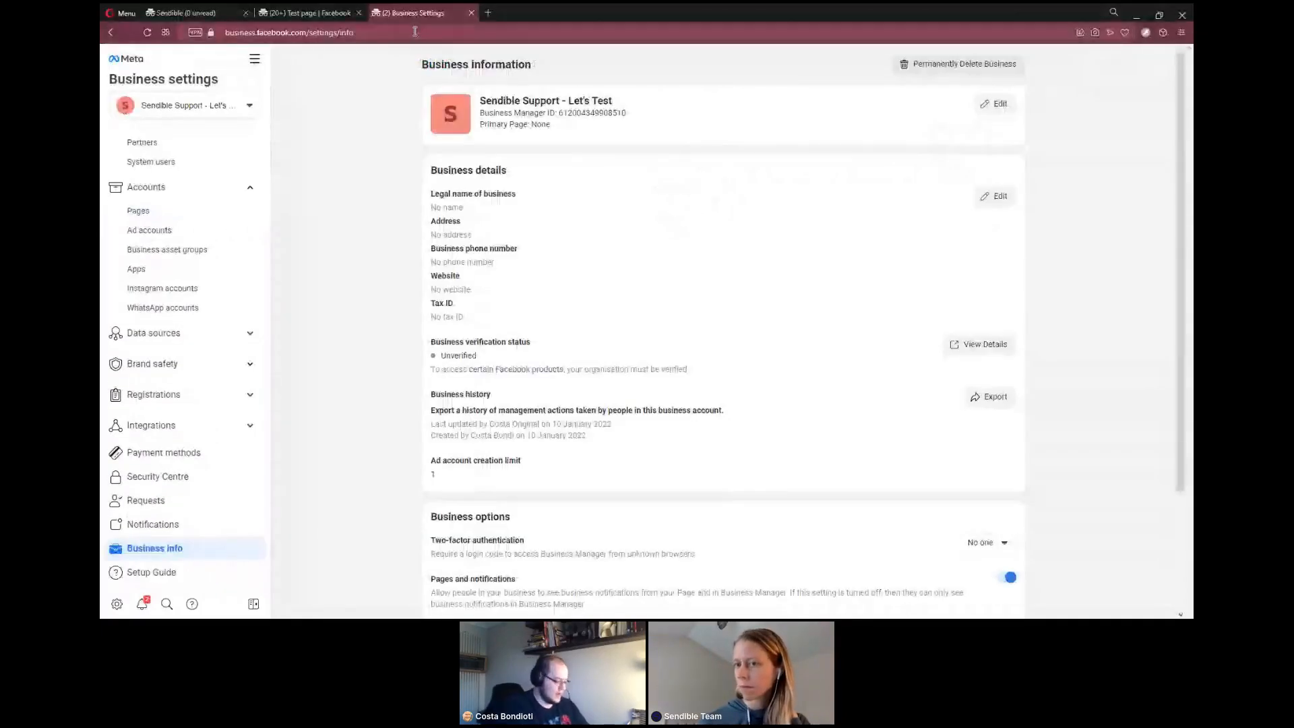
left_click(415, 33)
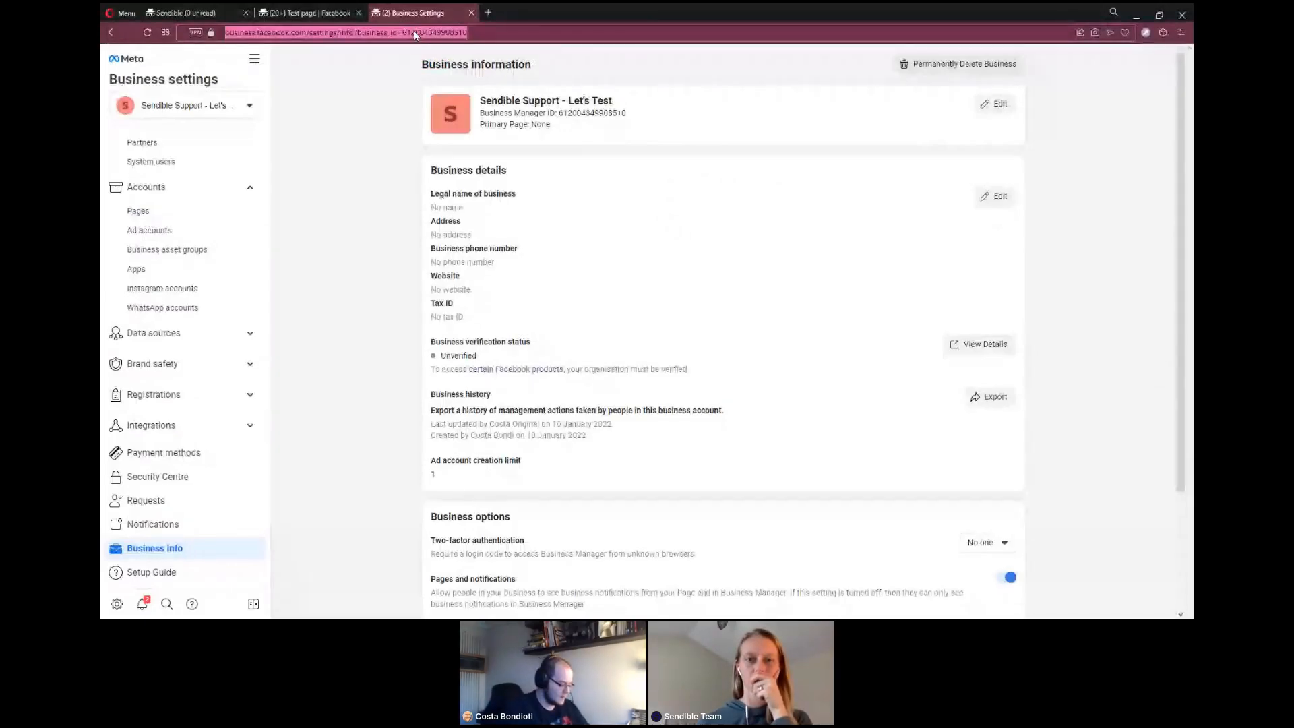
type("business suite")
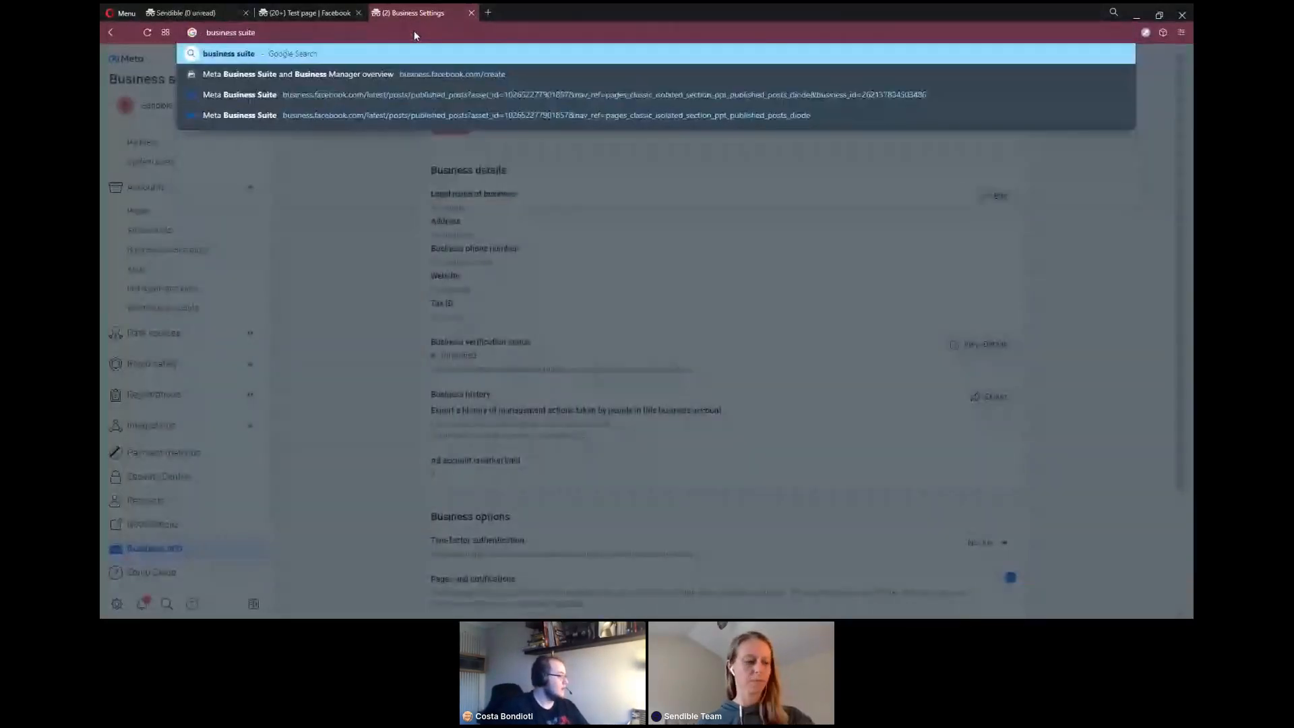
left_click(297, 75)
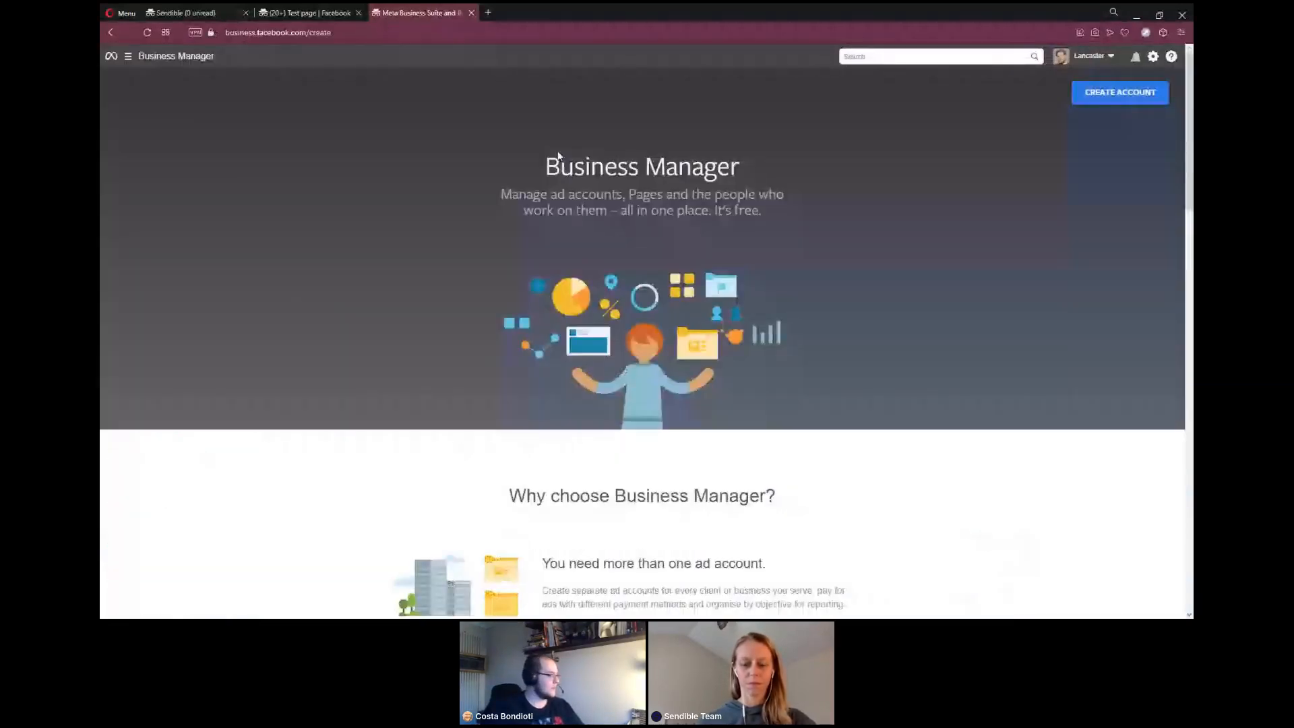
Go from the Business Manager overview page to Meta Business Suite using the business tools shortcuts.
left_click(128, 57)
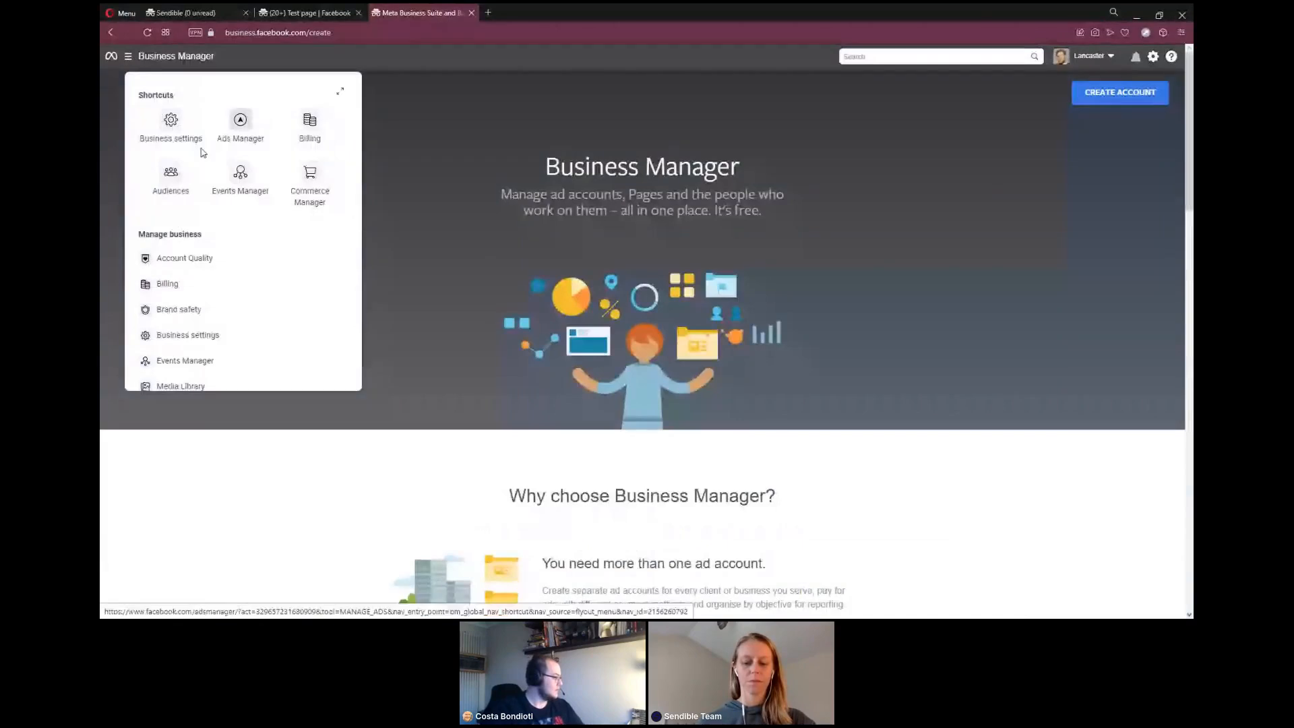
scroll(223, 326, "down", 1)
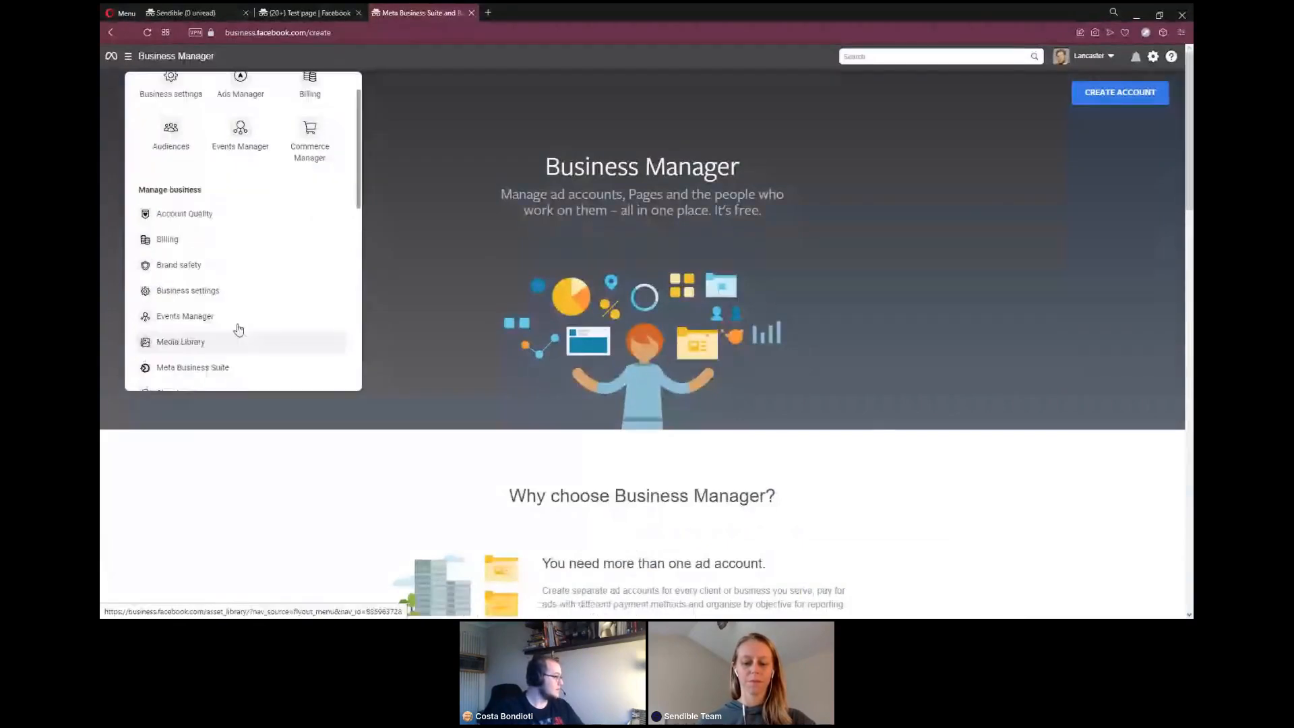
scroll(239, 330, "down", 1)
left_click(269, 269)
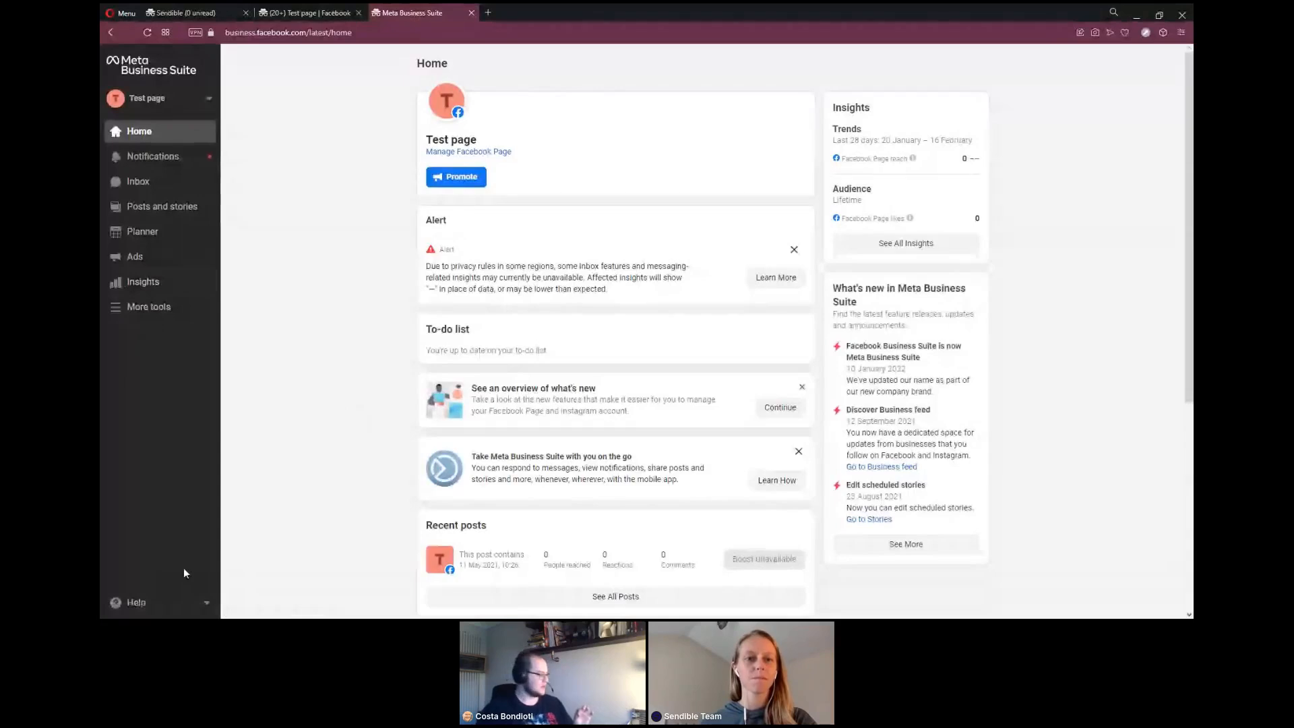
Switch from Meta Business Suite back to the old Business Manager version and dismiss the feedback form.
left_click(172, 599)
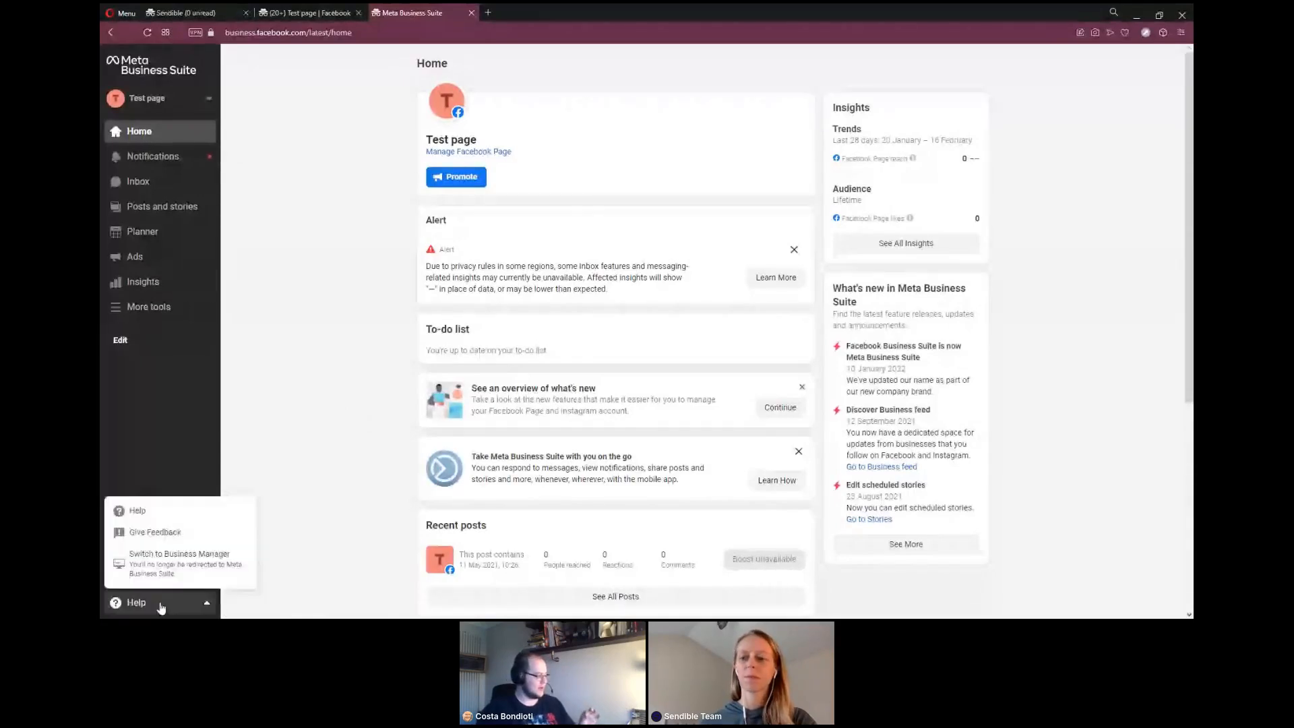
left_click(175, 578)
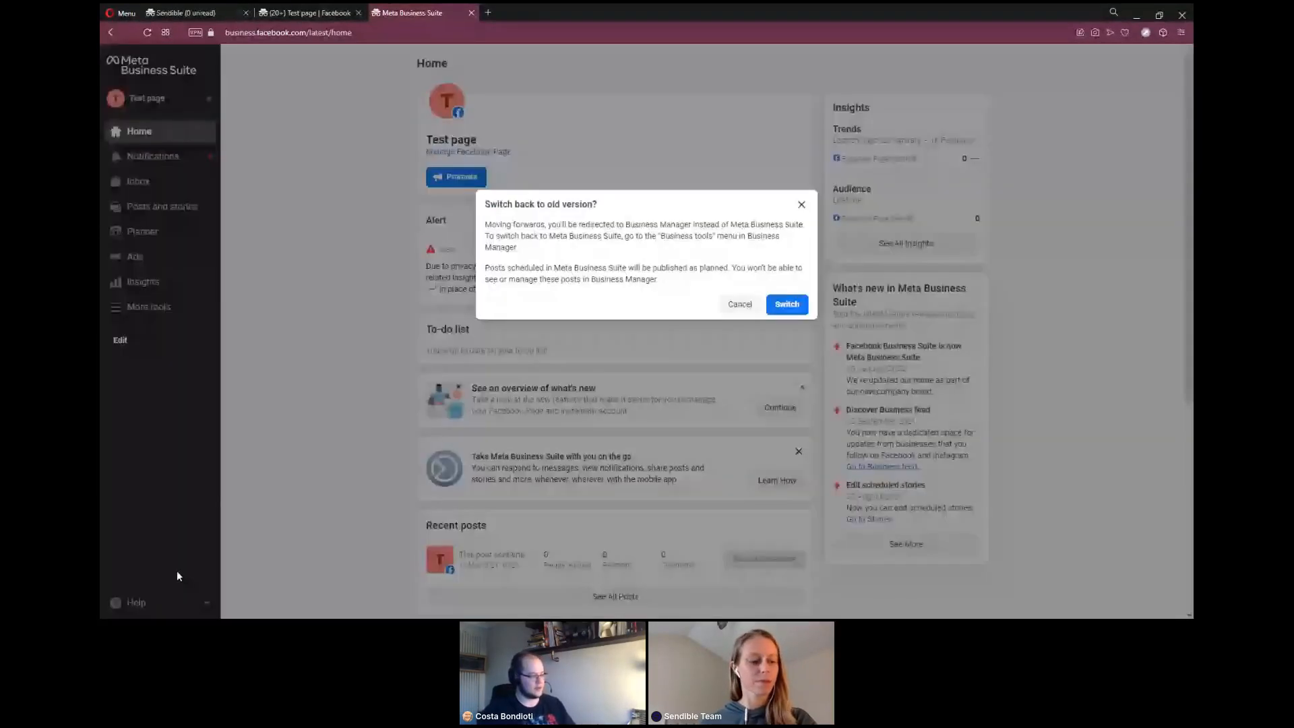
left_click(787, 303)
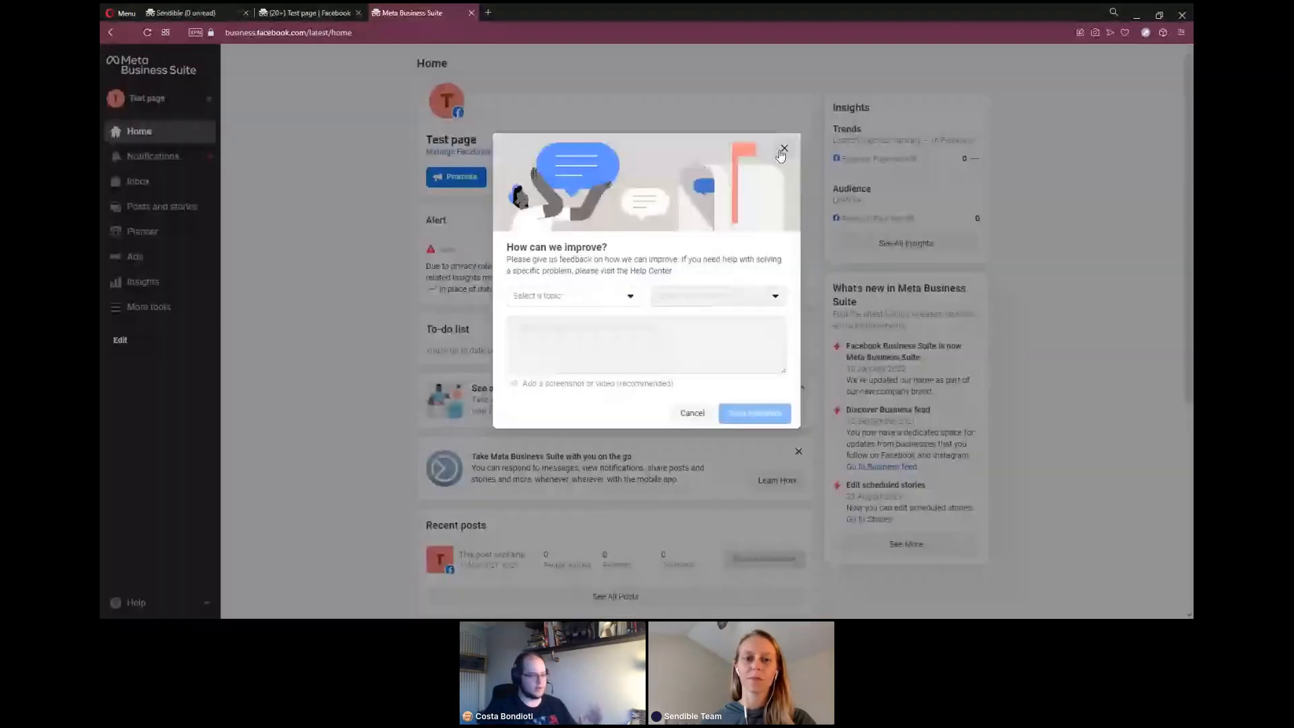
left_click(782, 154)
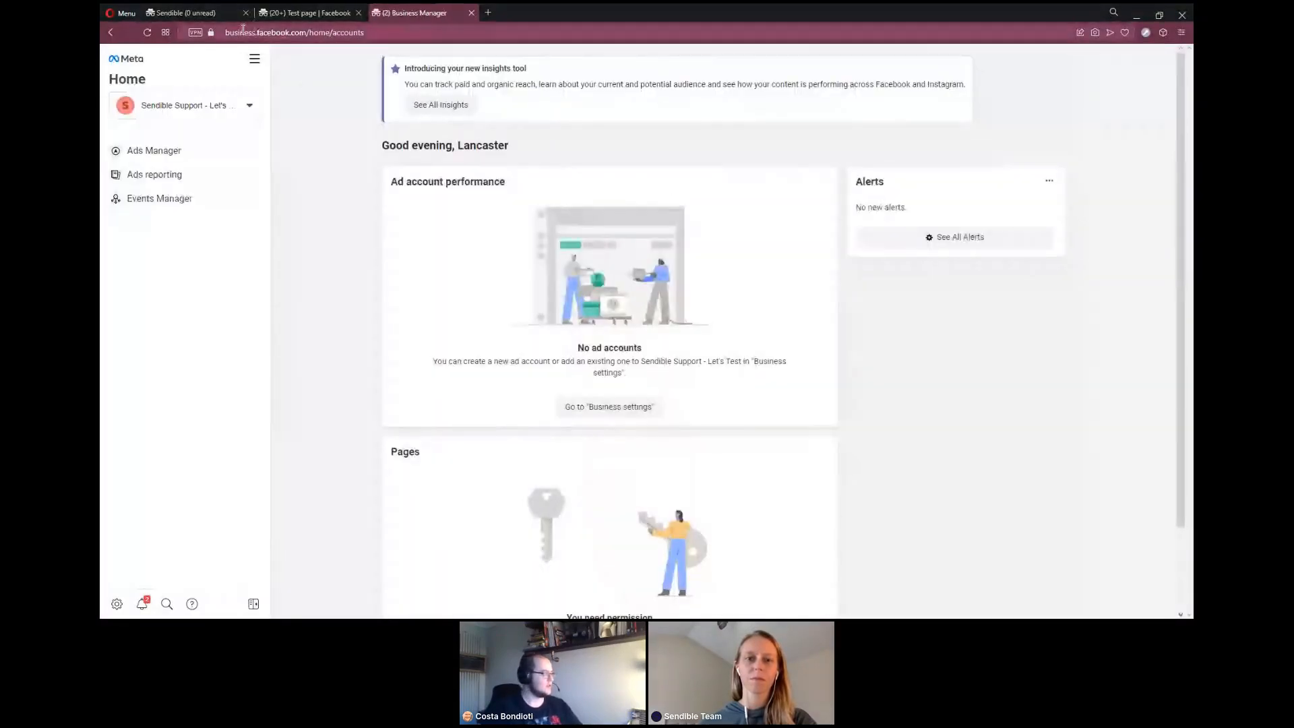
Highlight business.facebook.com in the page address and look at the list of available business accounts.
left_click_drag(226, 32, 307, 35)
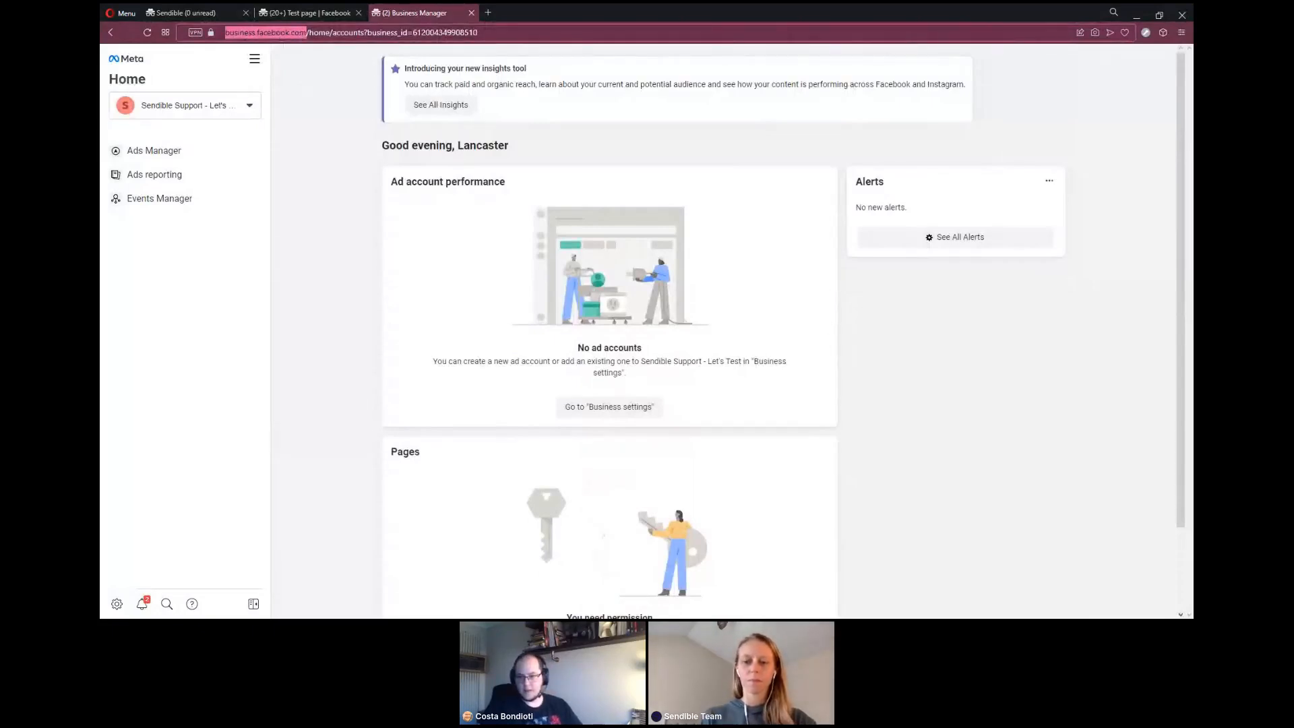
left_click(604, 537)
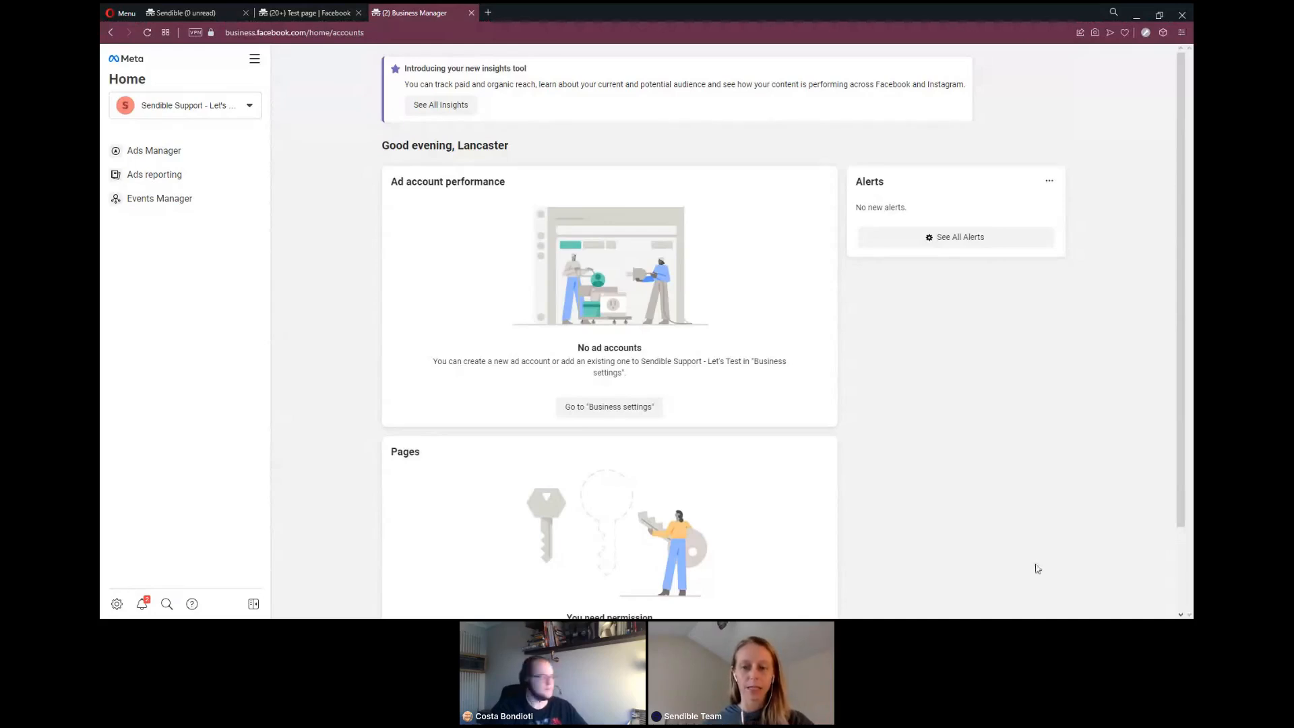
left_click(215, 110)
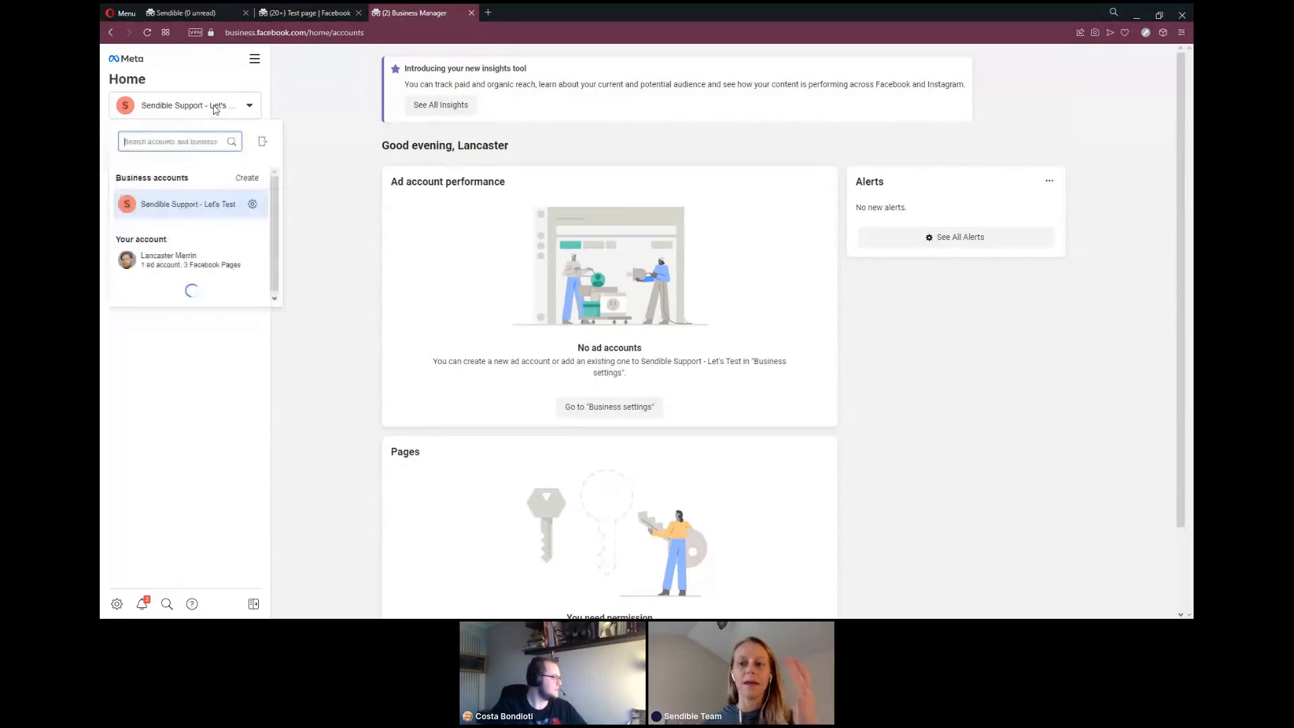
key("Escape")
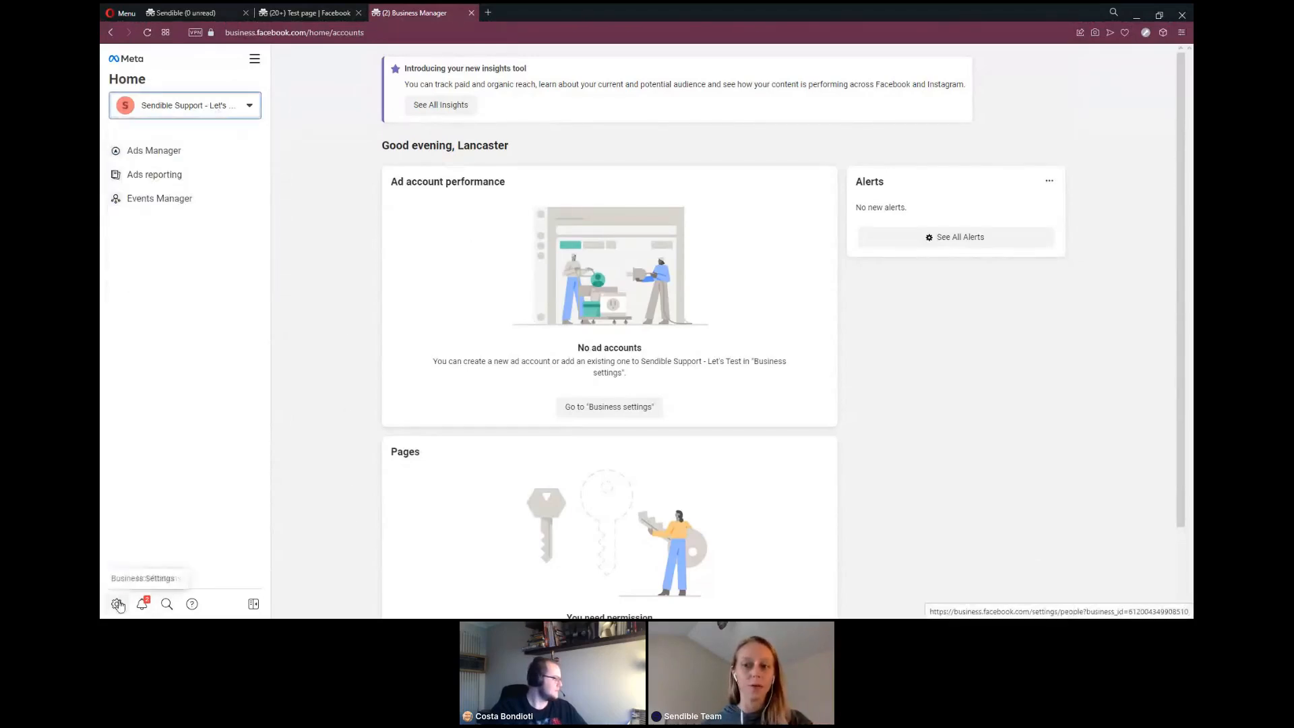